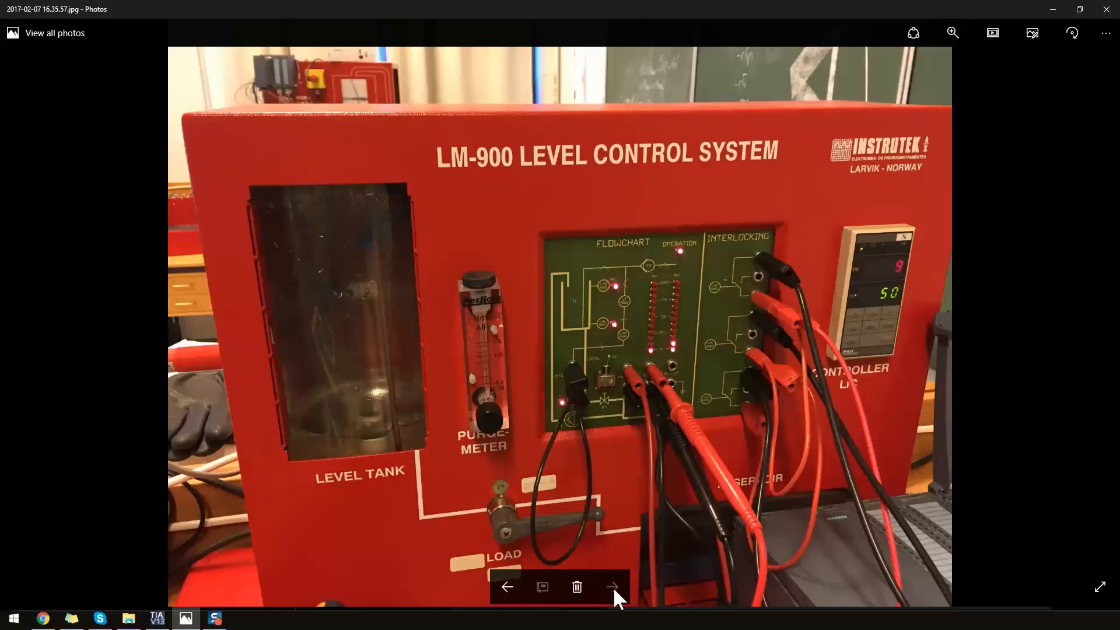
- Review the photos of the two PLC racks and the level control system, then return to TIA Portal
left_click(508, 587)
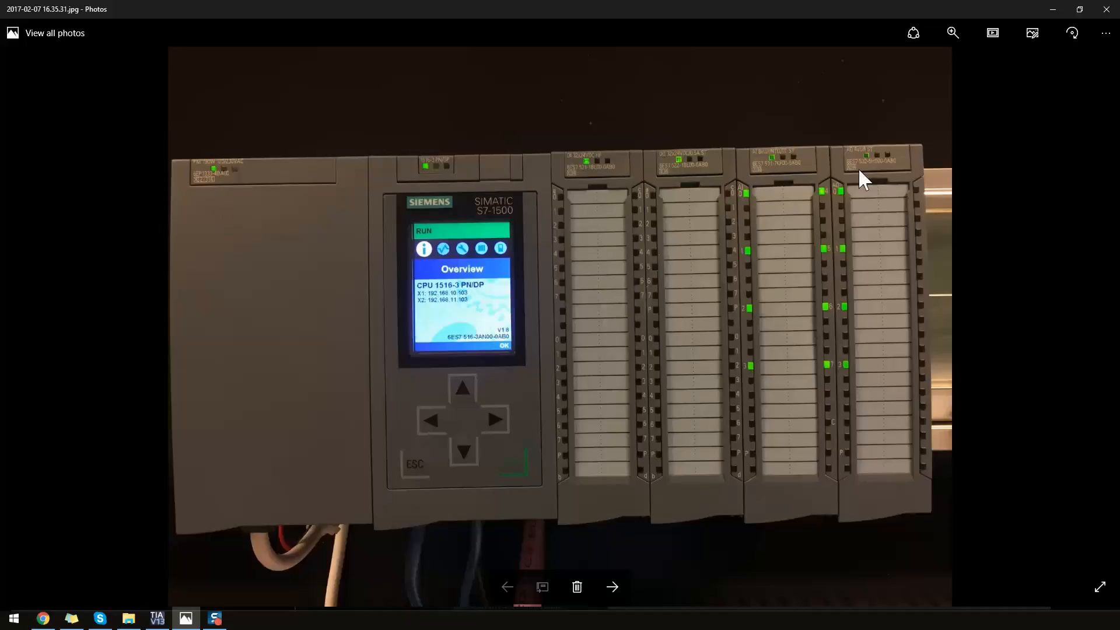
left_click(611, 587)
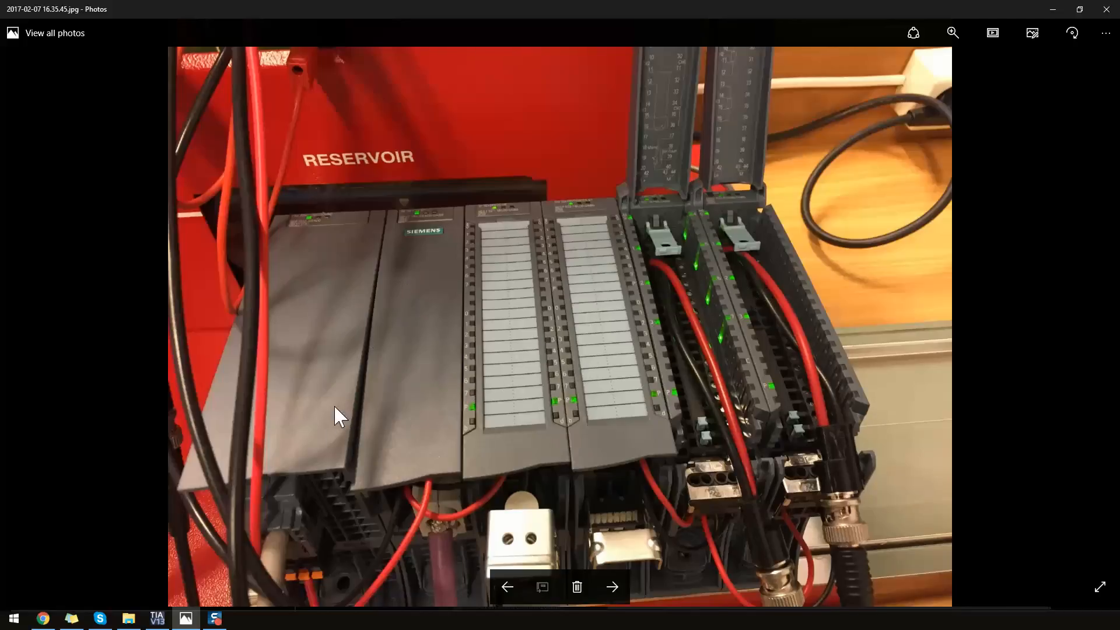
left_click(612, 588)
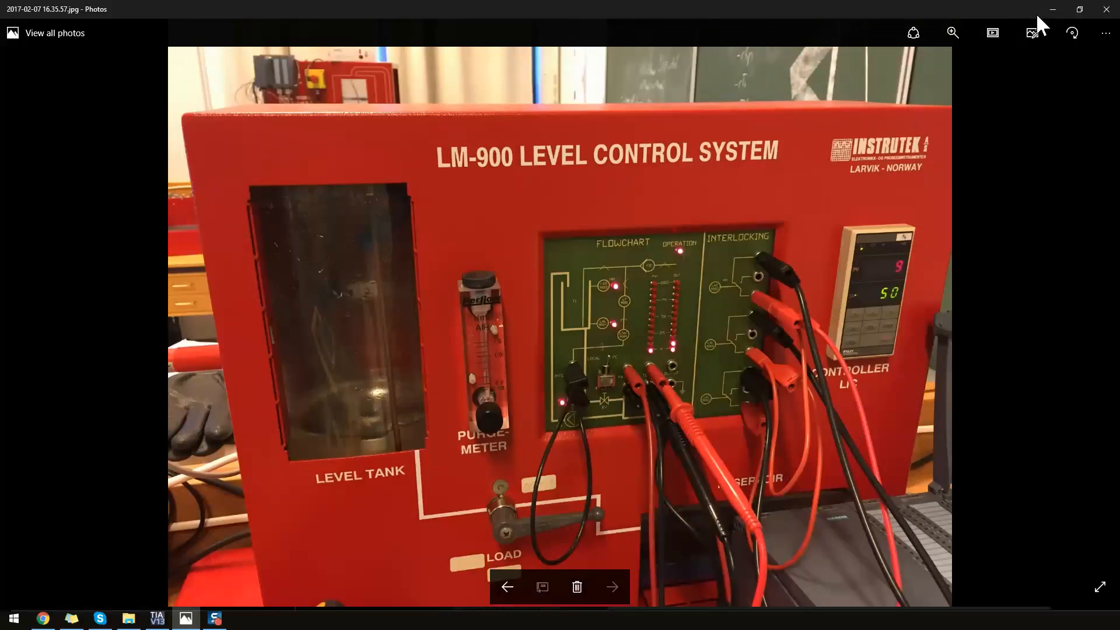
left_click(1052, 9)
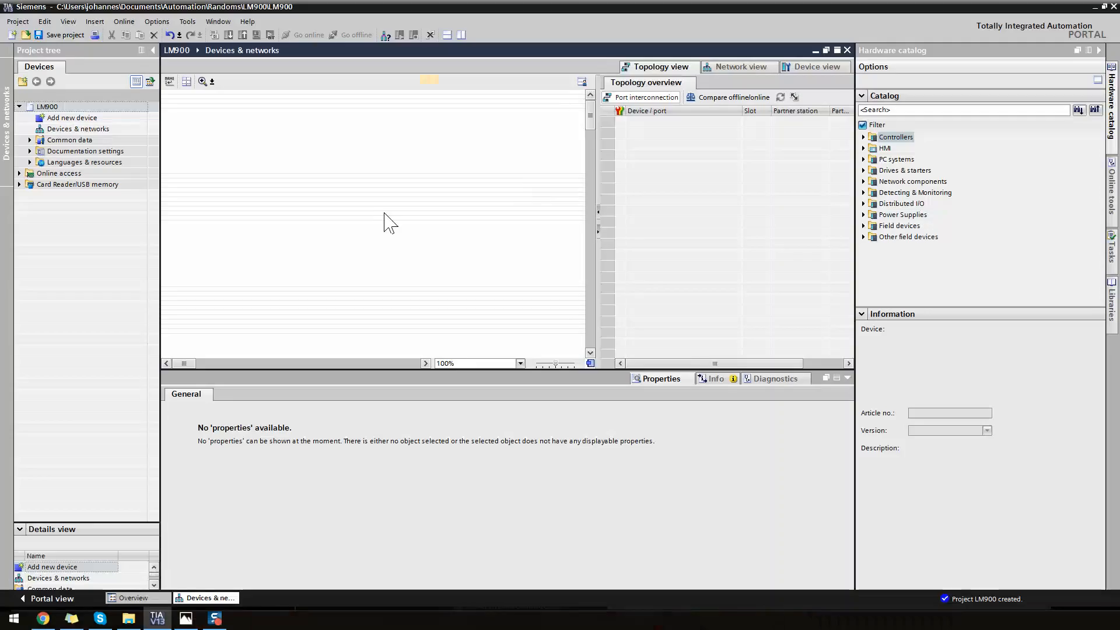
- Add a CPU 1516-3 PN/DP controller, article 6ES7 516-3AN00-0AB0, version V1.8, to the project, checking it against the rack photo
double_click(88, 117)
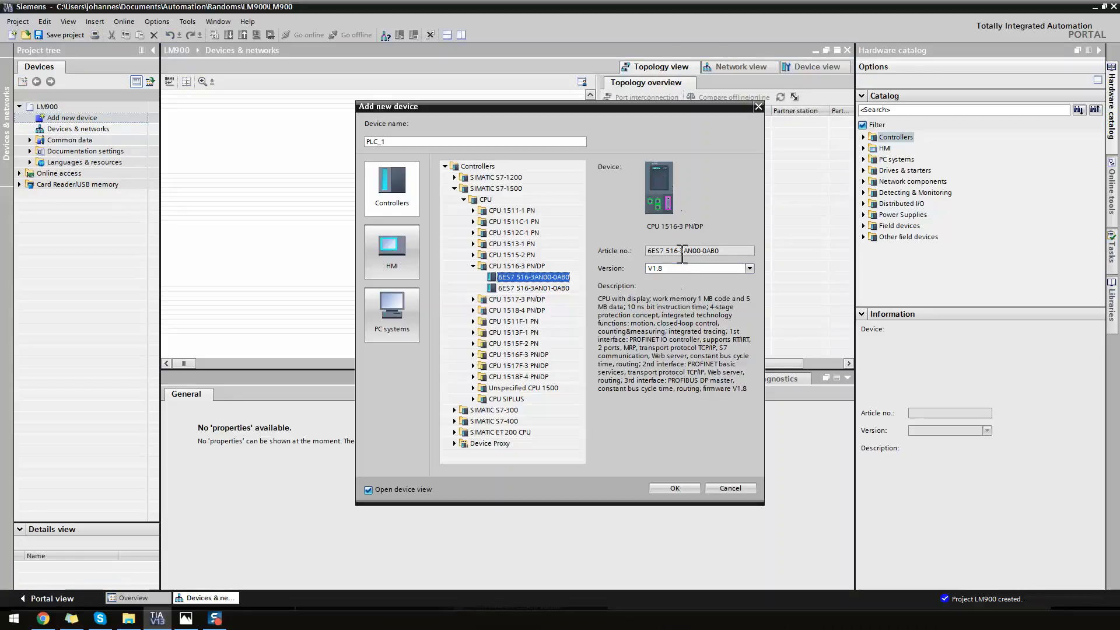
left_click_drag(647, 250, 729, 251)
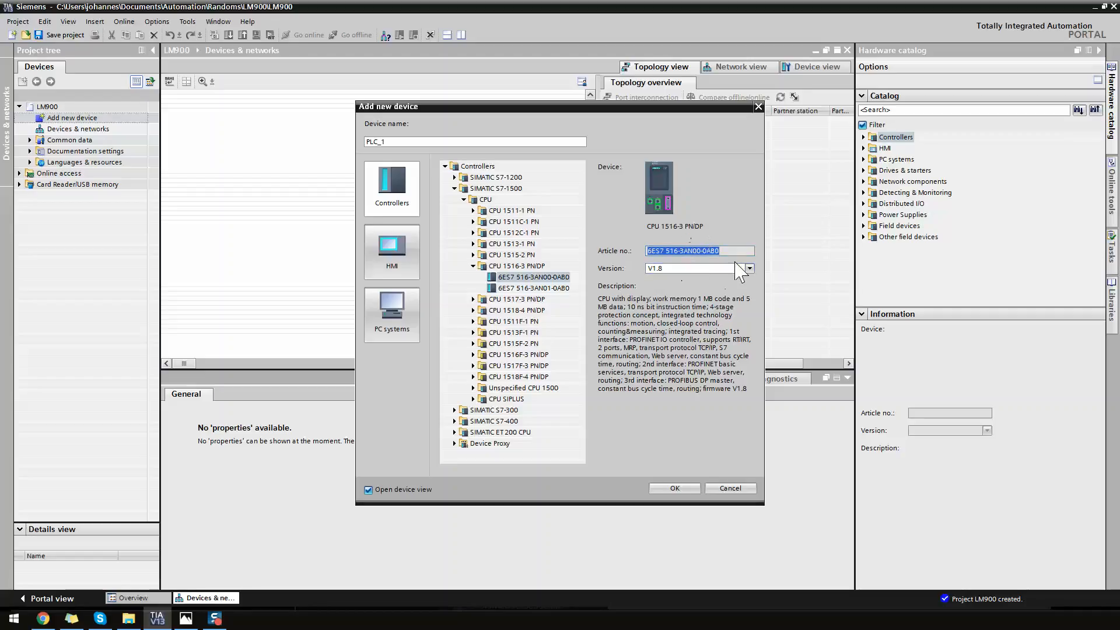
left_click(684, 270)
left_click(685, 271)
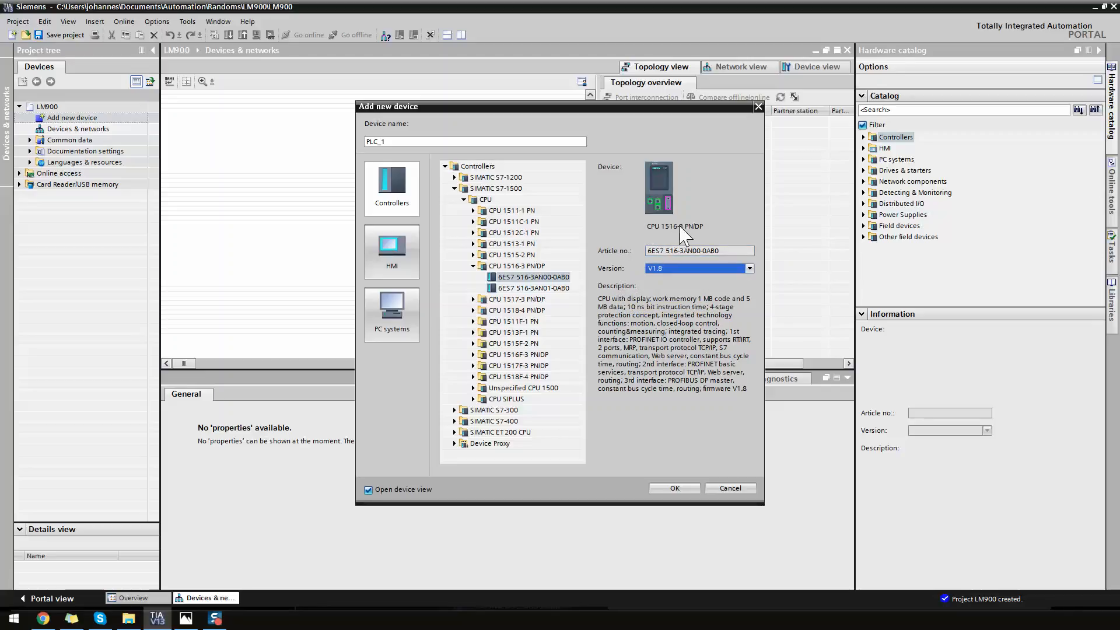
left_click(185, 618)
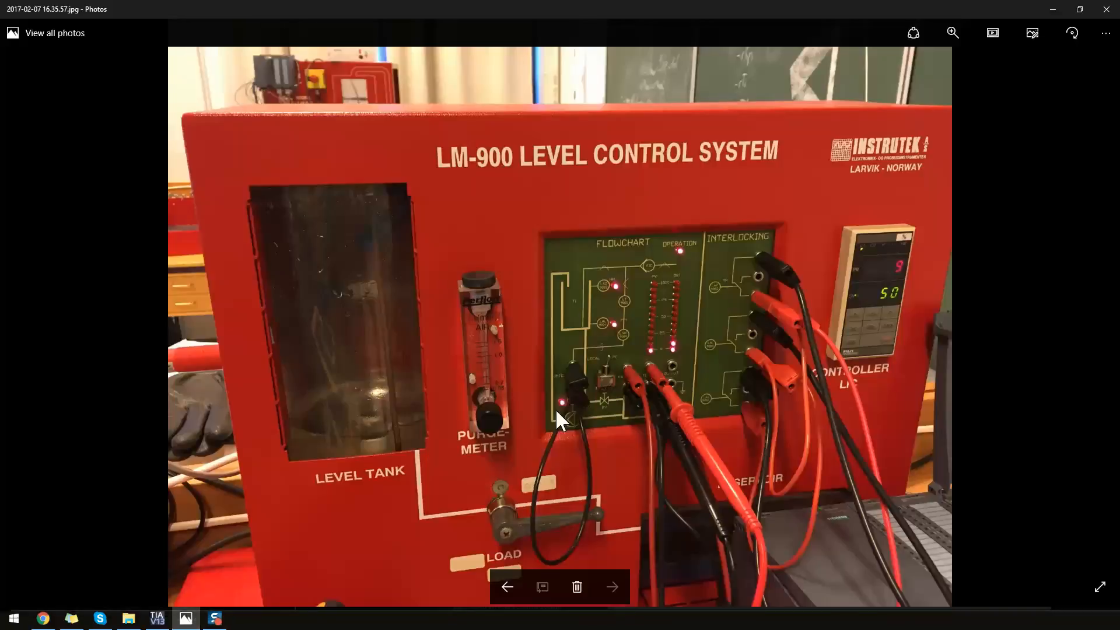
left_click(502, 586)
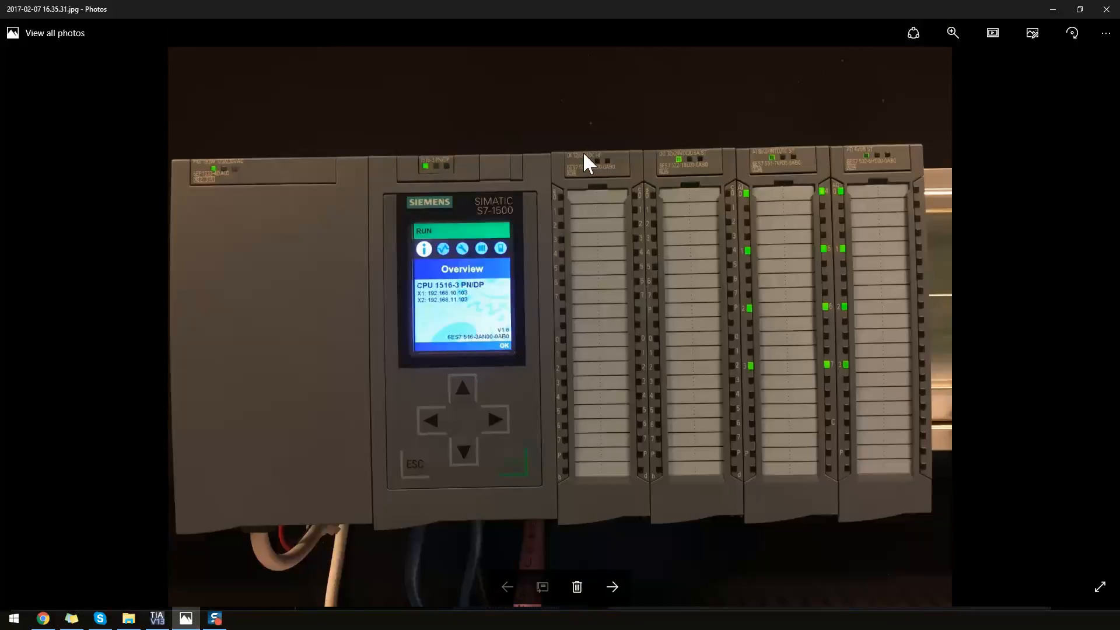
left_click(1053, 9)
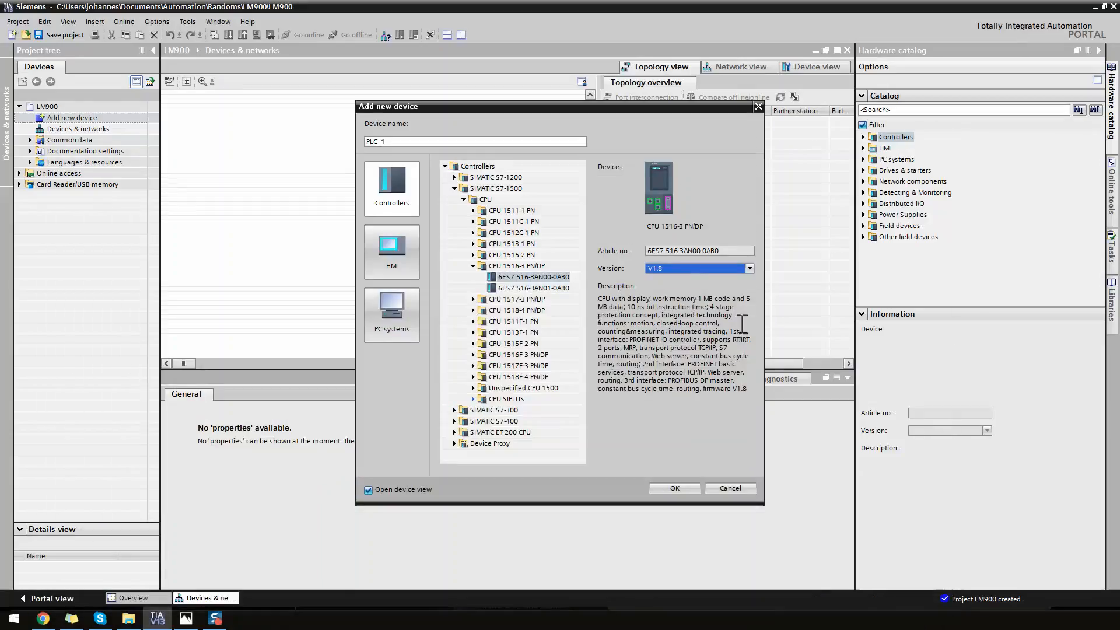
left_click(664, 491)
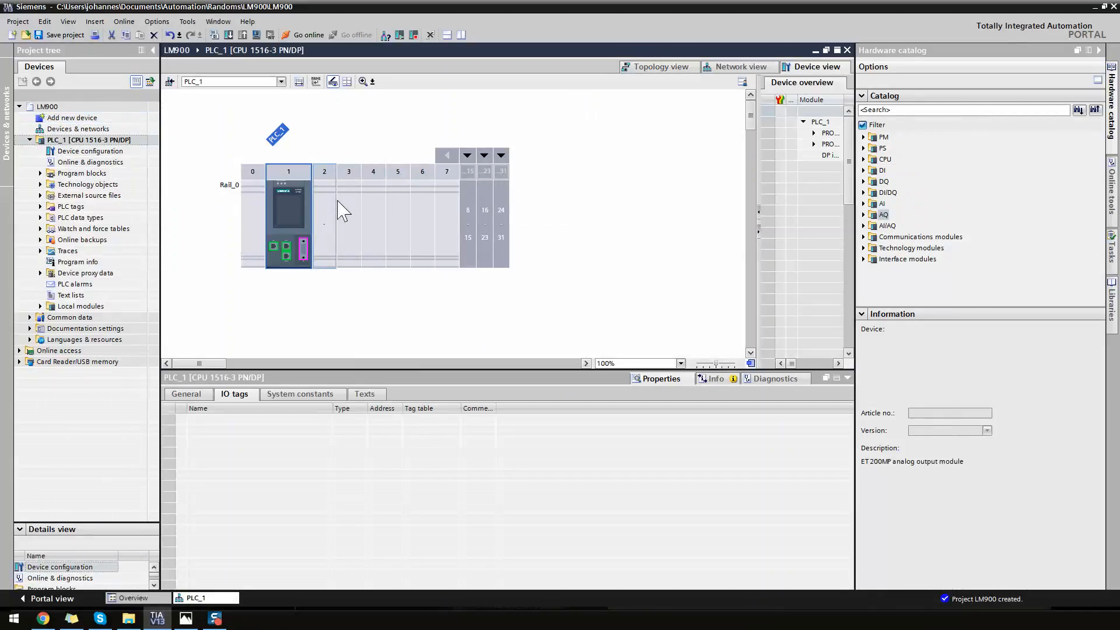
- Insert the PM 190W 120/230VAC power supply, article 6EP1333-4BA00, into slot 0 of the rack
left_click(864, 137)
left_click(873, 160)
double_click(904, 170)
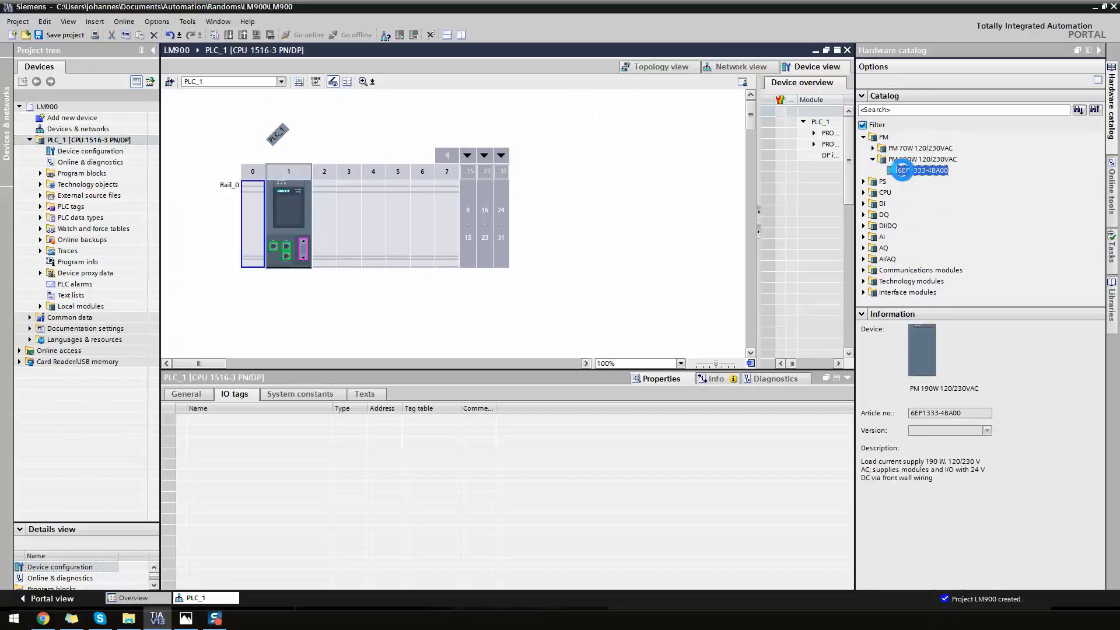
left_click(864, 137)
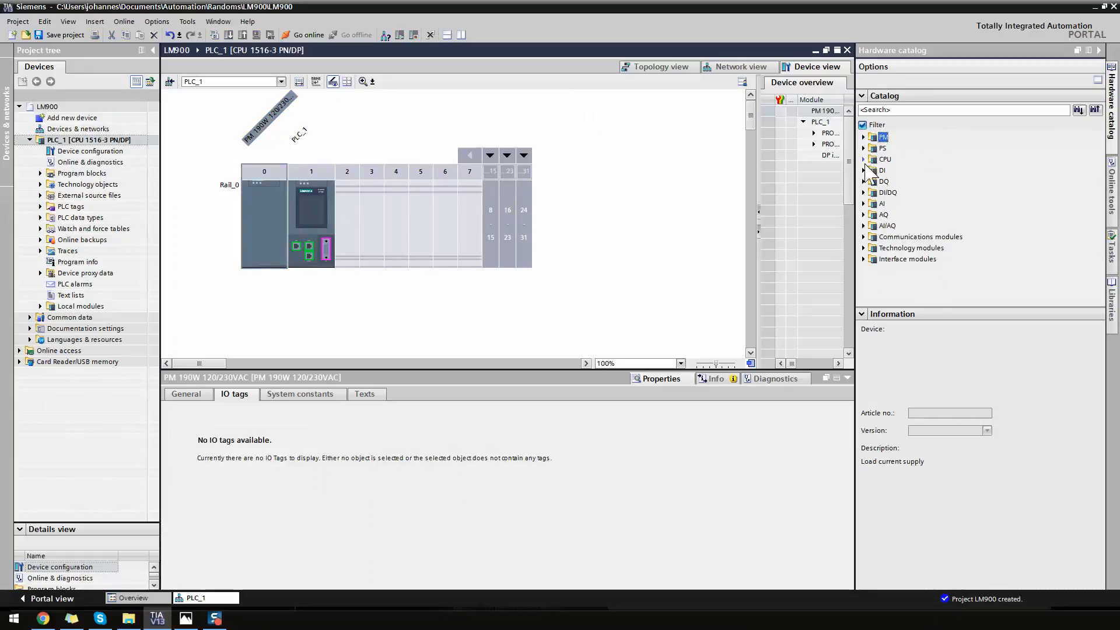
- Insert the DI 32x24VDC HF digital input module, article 6ES7 521-1BL00-0AB0, into slot 2
left_click(864, 170)
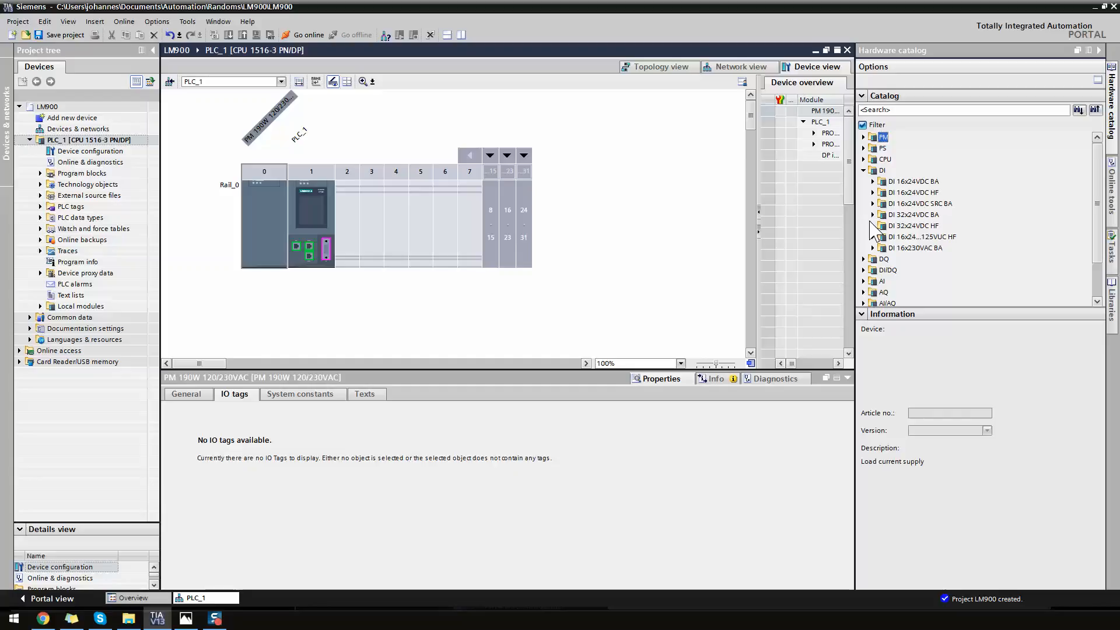
left_click(873, 226)
left_click(914, 237)
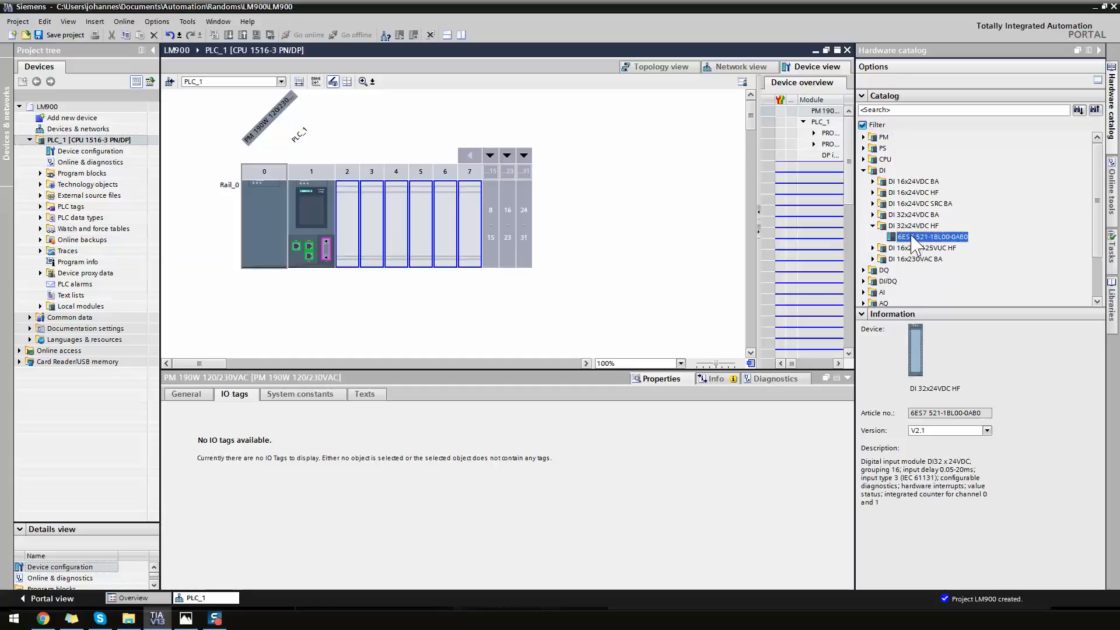
double_click(913, 237)
left_click(866, 172)
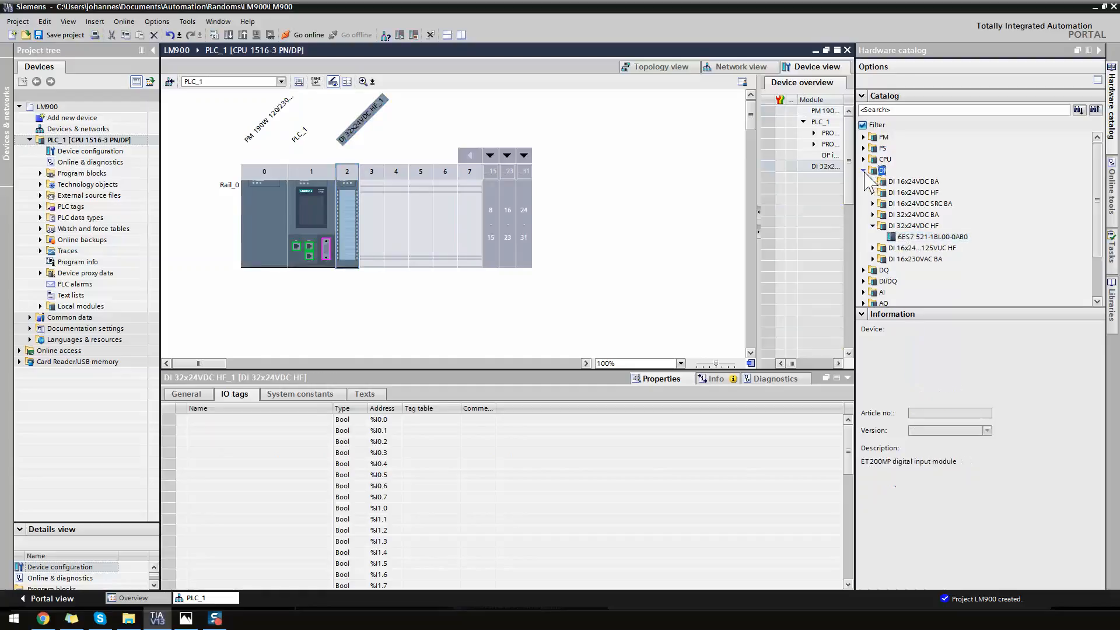
left_click(864, 170)
- Insert the DQ 32x24VDC/0.5A ST digital output module, article 6ES7 522-1BL00-0AB0, into slot 3
left_click(864, 182)
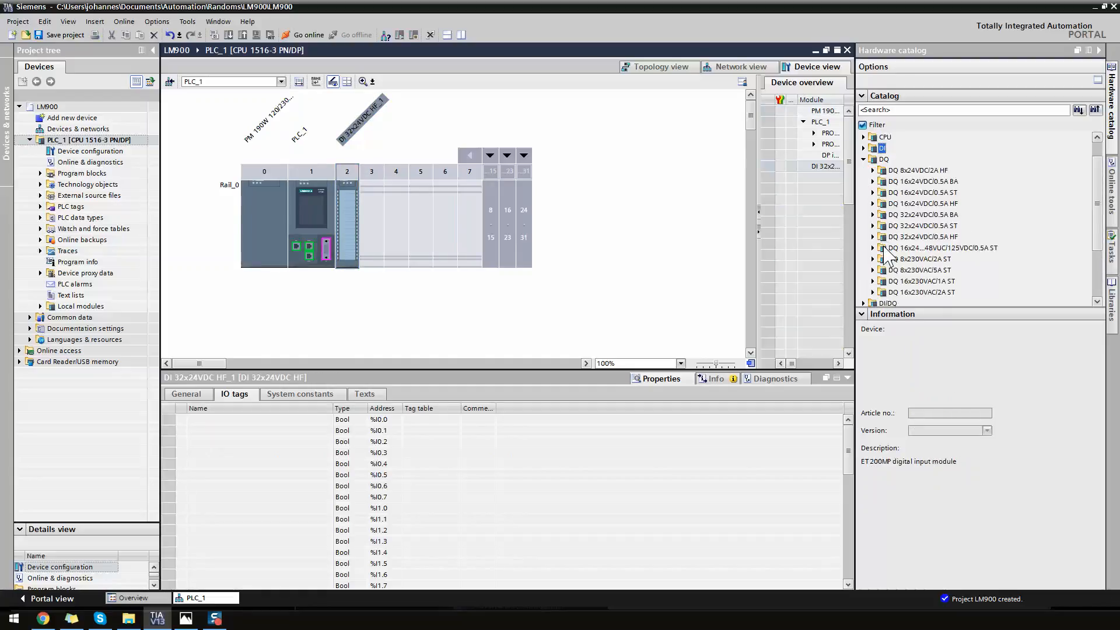
left_click(874, 226)
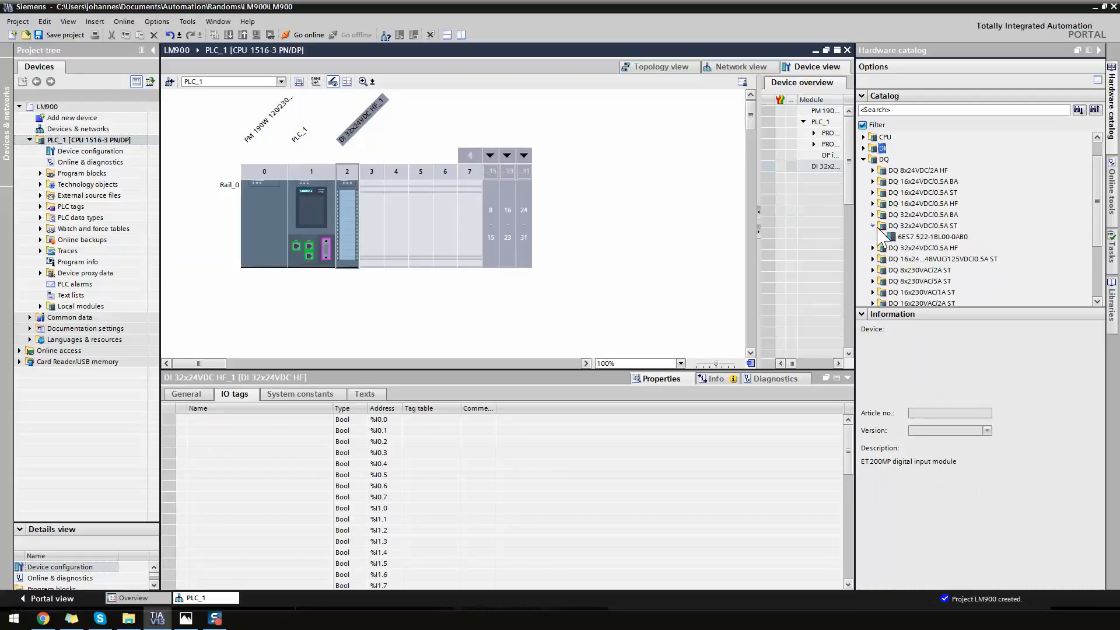
double_click(916, 238)
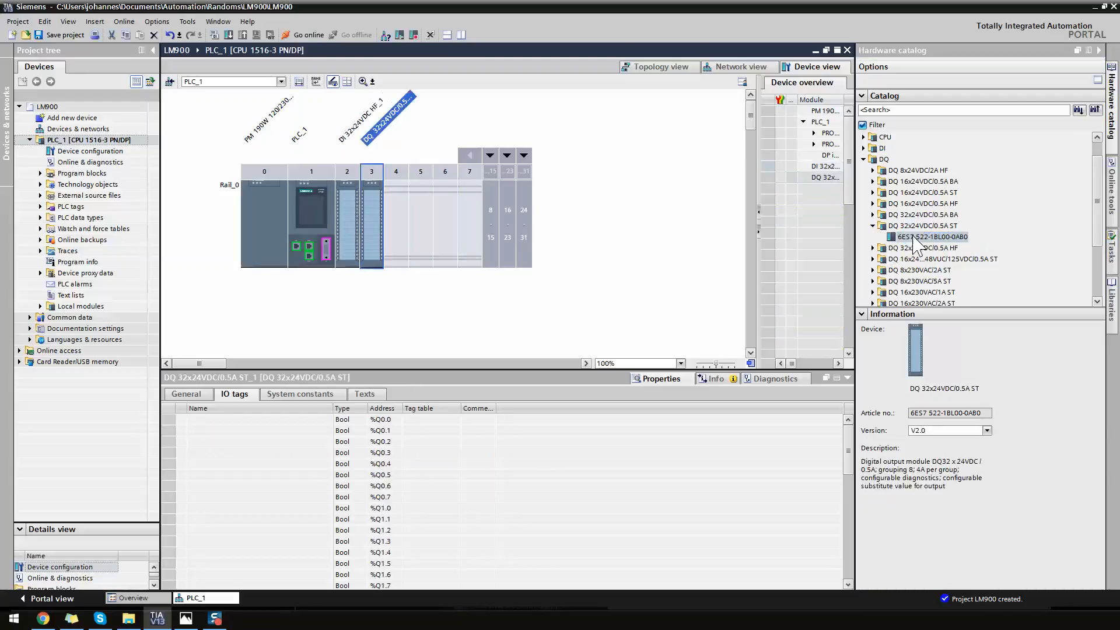
left_click(865, 159)
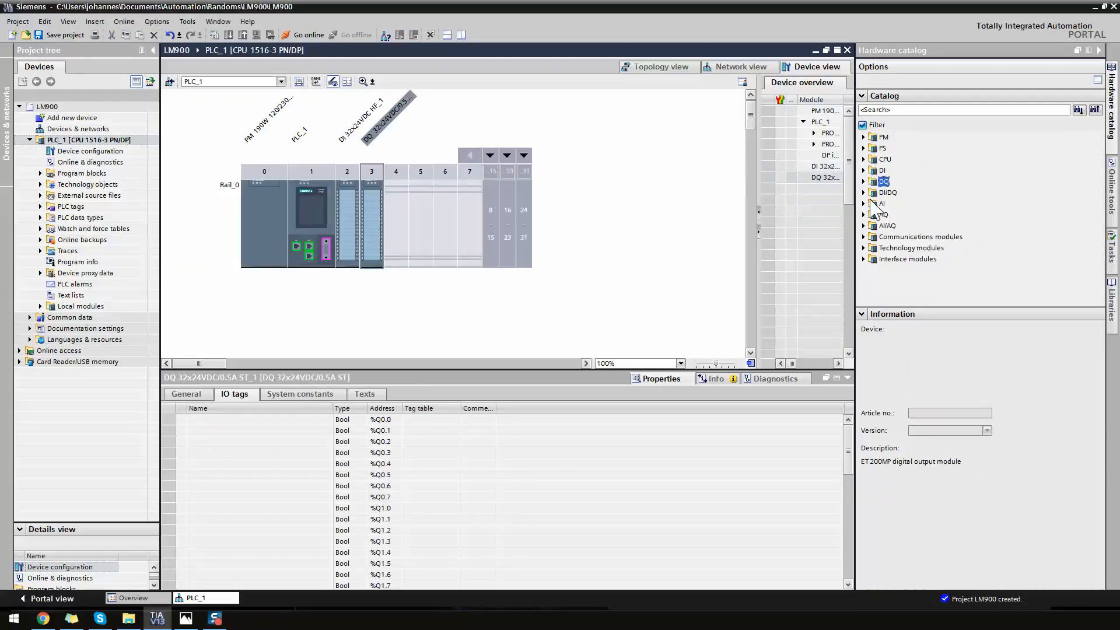
- Insert the AI 8xU/I/RTD/TC ST analog input module, article 6ES7 531-7KF00-0AB0, into slot 4
left_click(864, 204)
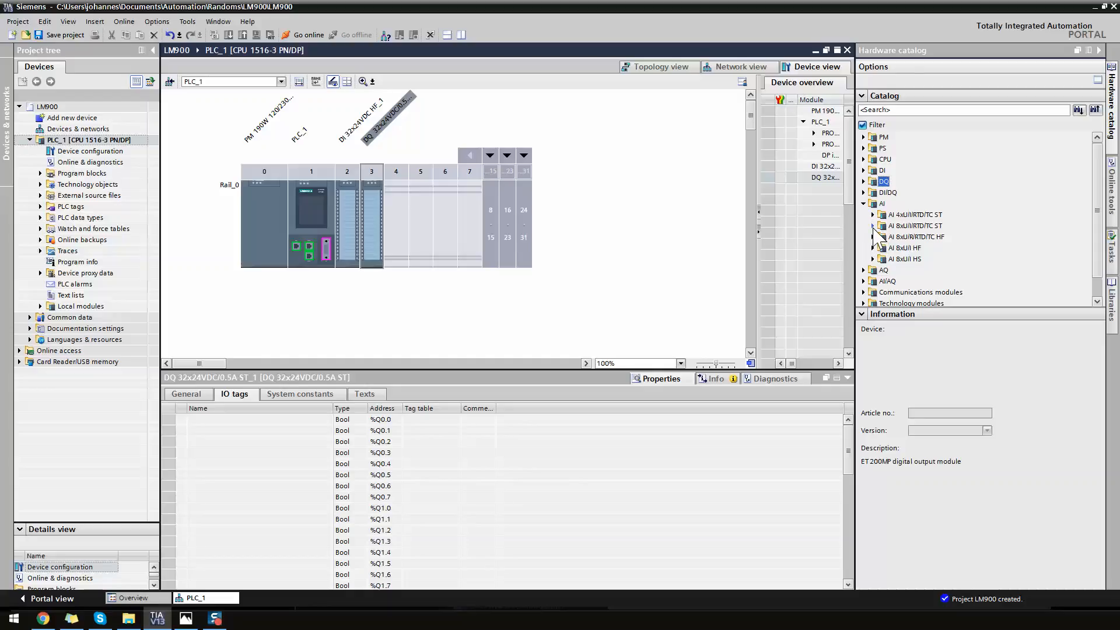
left_click(873, 226)
double_click(911, 236)
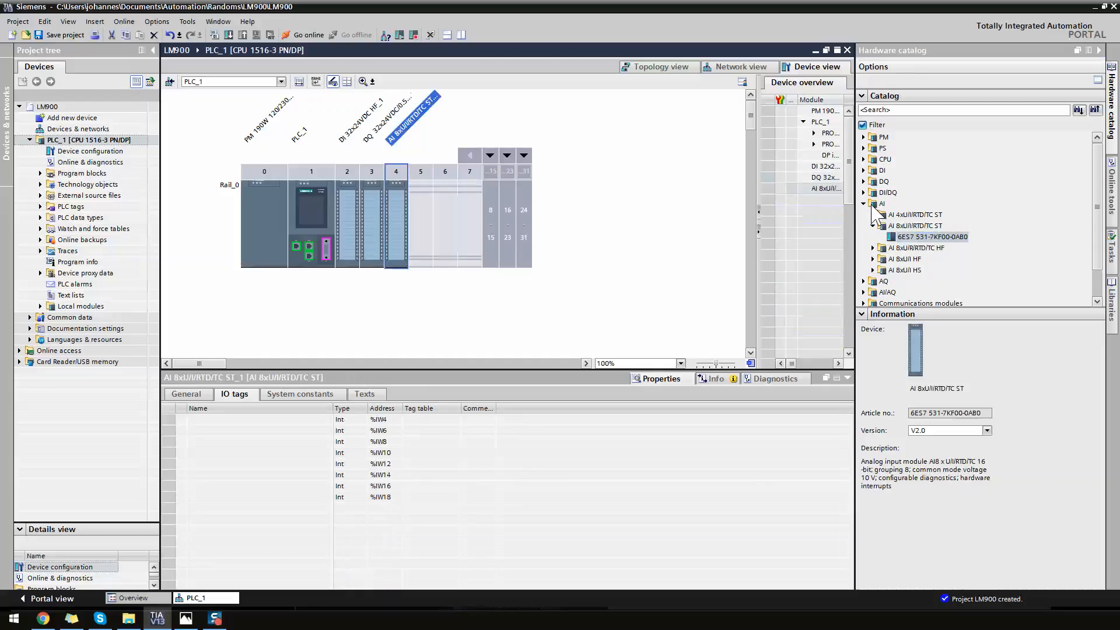
left_click(871, 204)
- Insert the AQ 4xU/I ST analog output module, article 6ES7 532-5HD00-0AB0, into slot 5
left_click(864, 215)
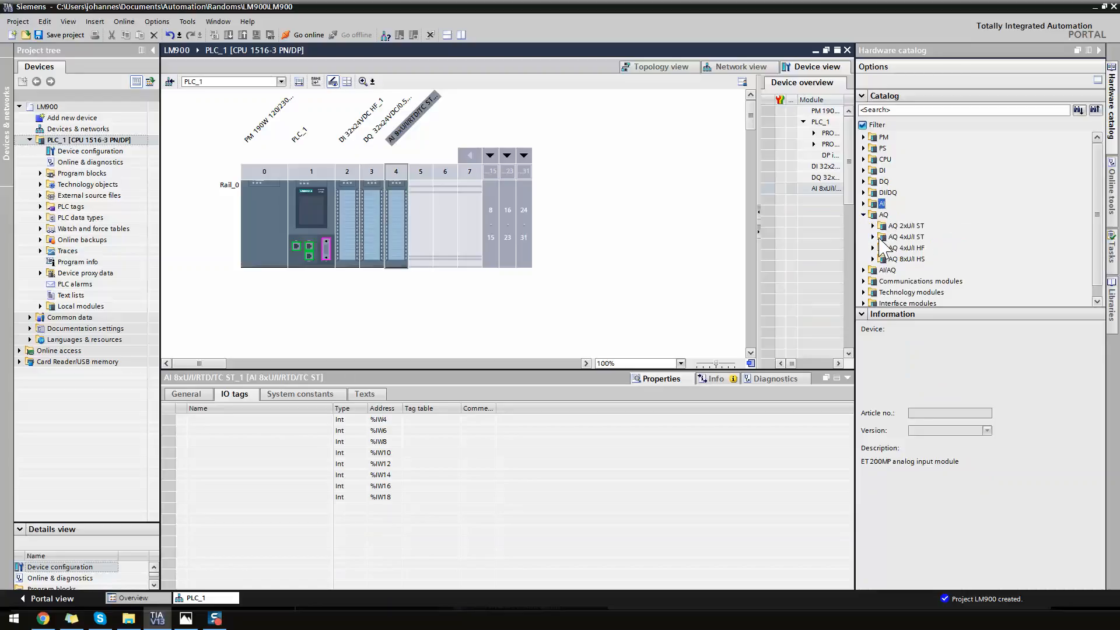
left_click(879, 238)
left_click(873, 237)
double_click(898, 247)
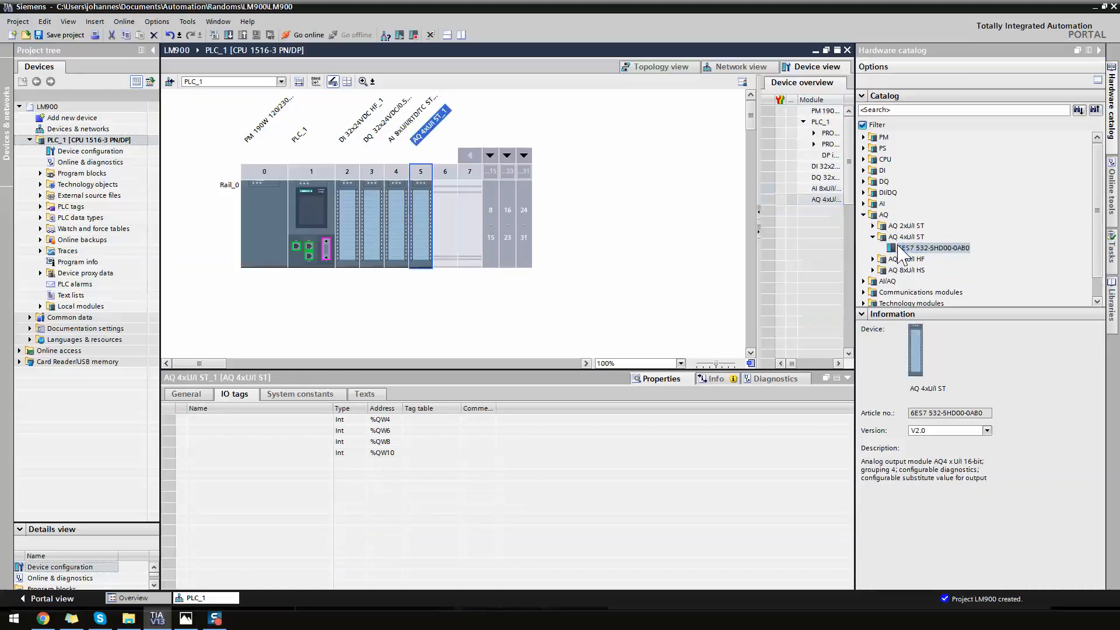
left_click(460, 222)
- Examine the power supply, the CPU and the CPU's two PROFINET interfaces and DP interface in the rack
left_click(262, 233)
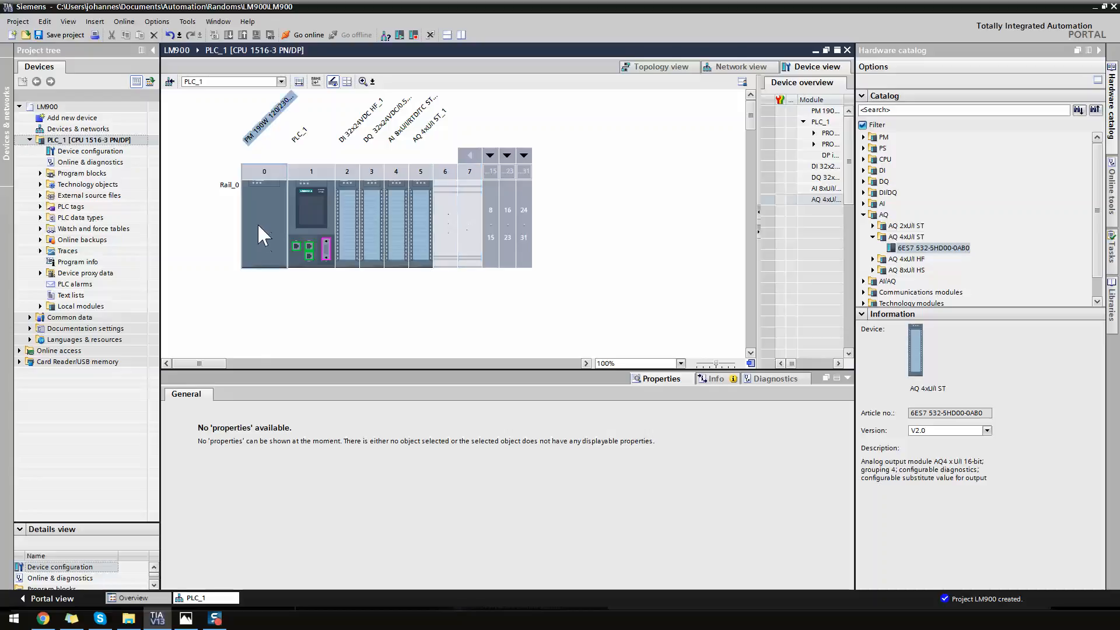
left_click(312, 242)
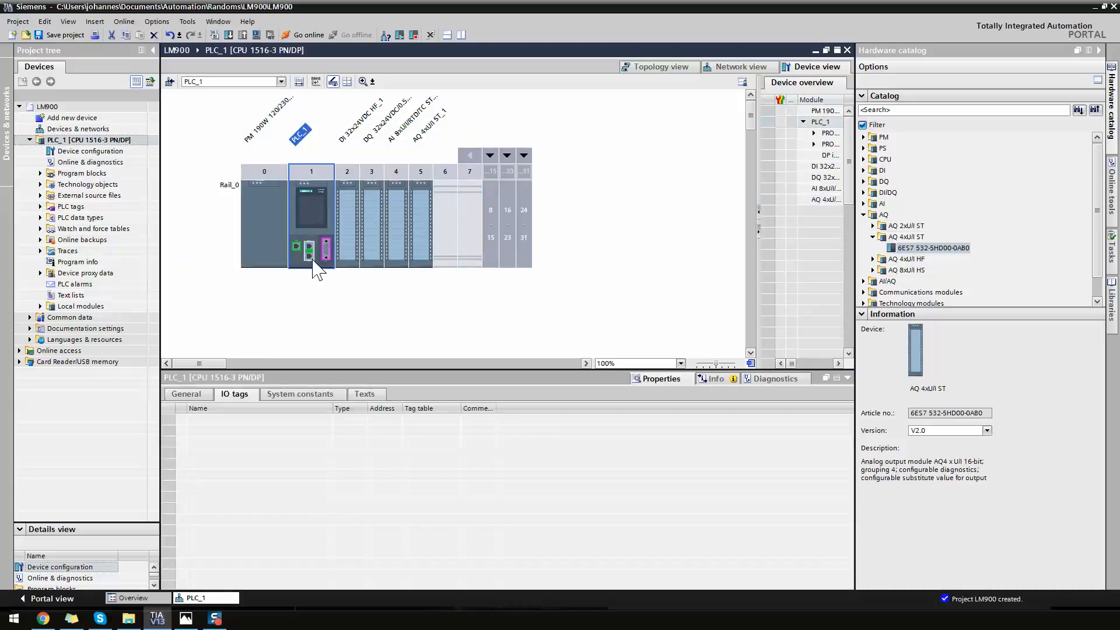
left_click(308, 249)
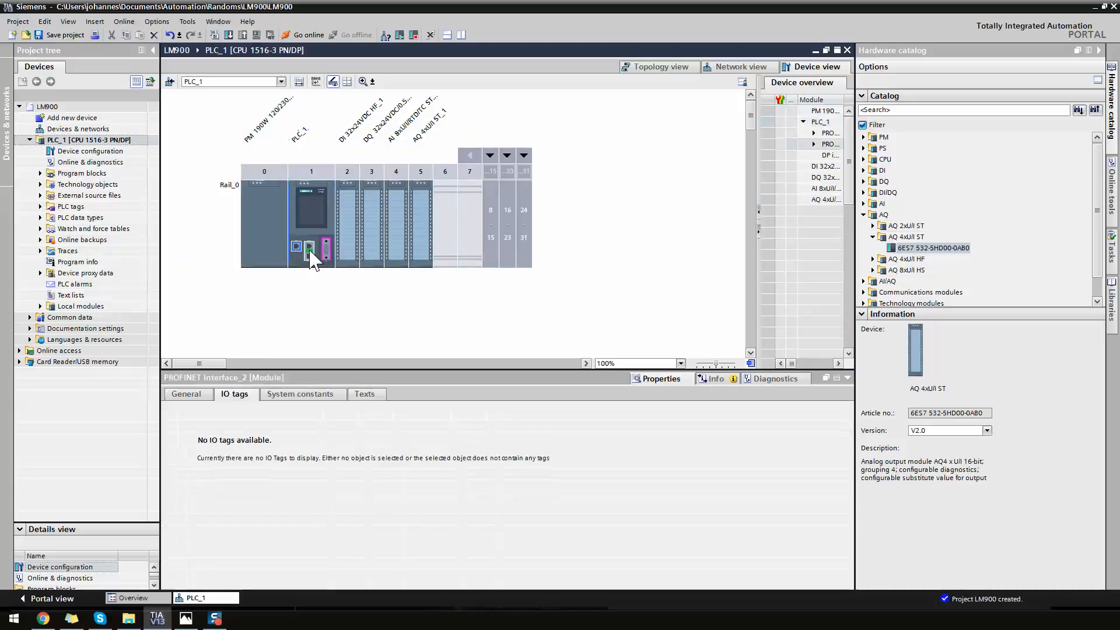
left_click(308, 250)
left_click(326, 252)
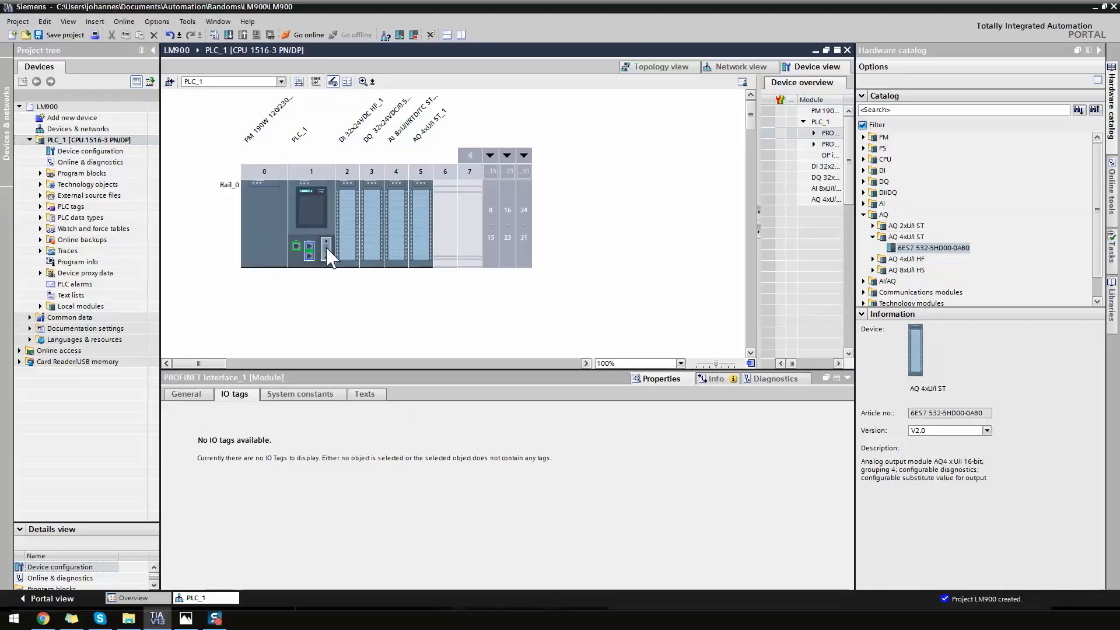
left_click(308, 249)
left_click(295, 248)
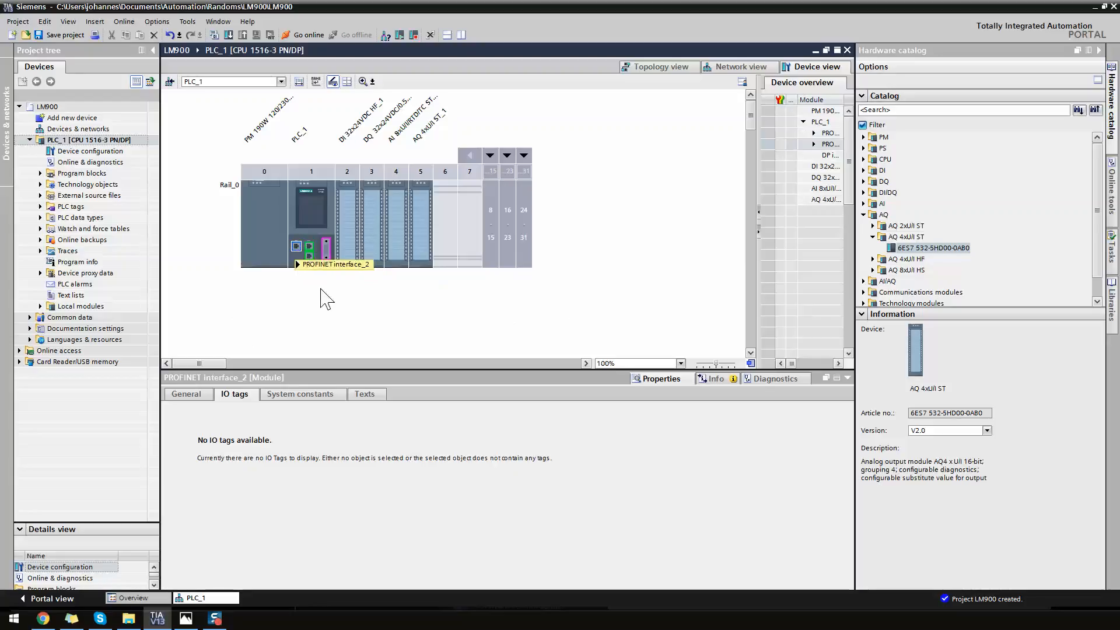
left_click(326, 251)
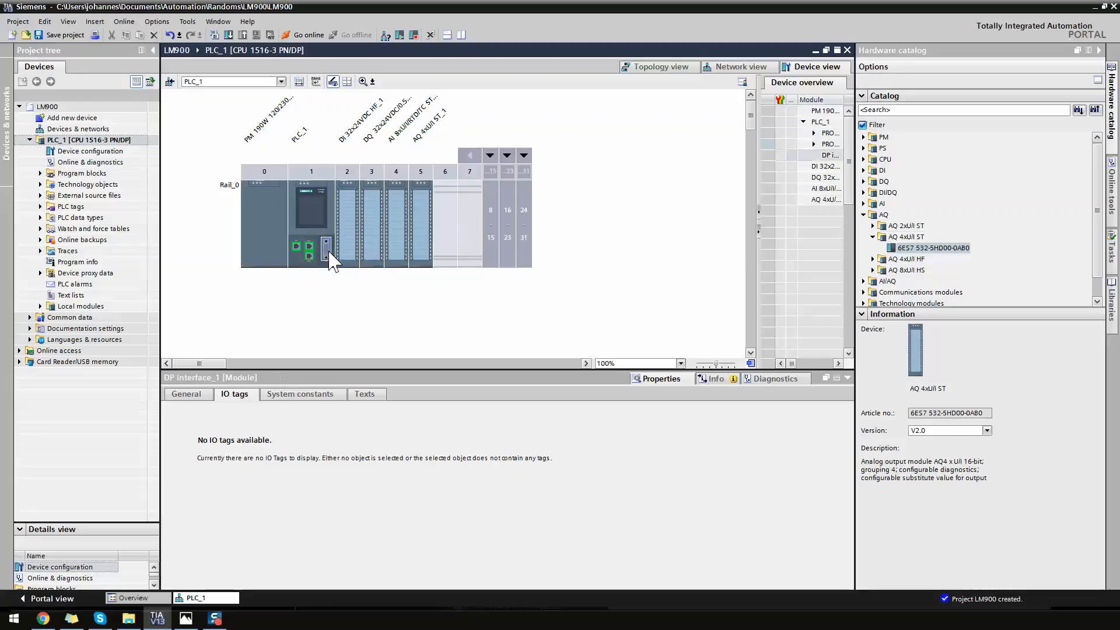
left_click(299, 247)
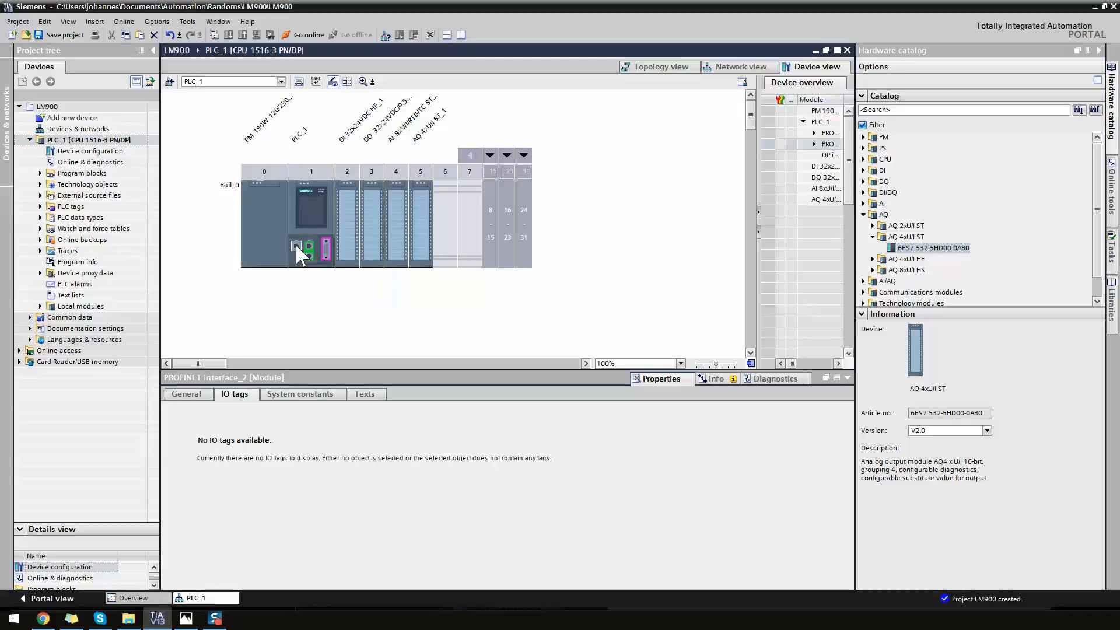
left_click(307, 212)
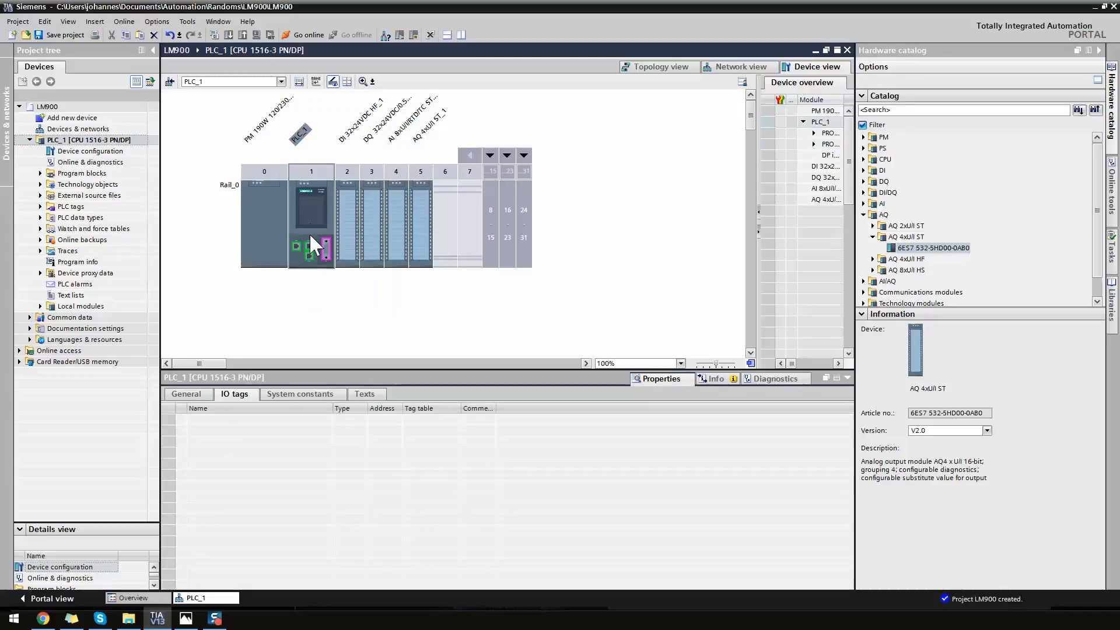
- Set the IP address of the CPU's second PROFINET interface (X2) to 192.168.11.103
left_click(297, 244)
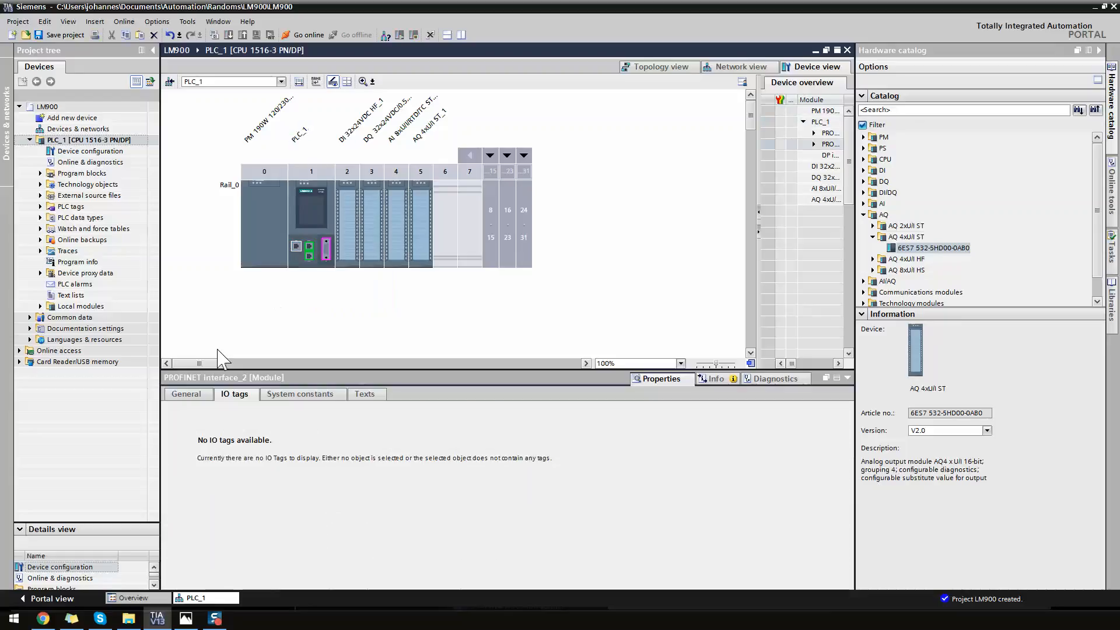
left_click(202, 395)
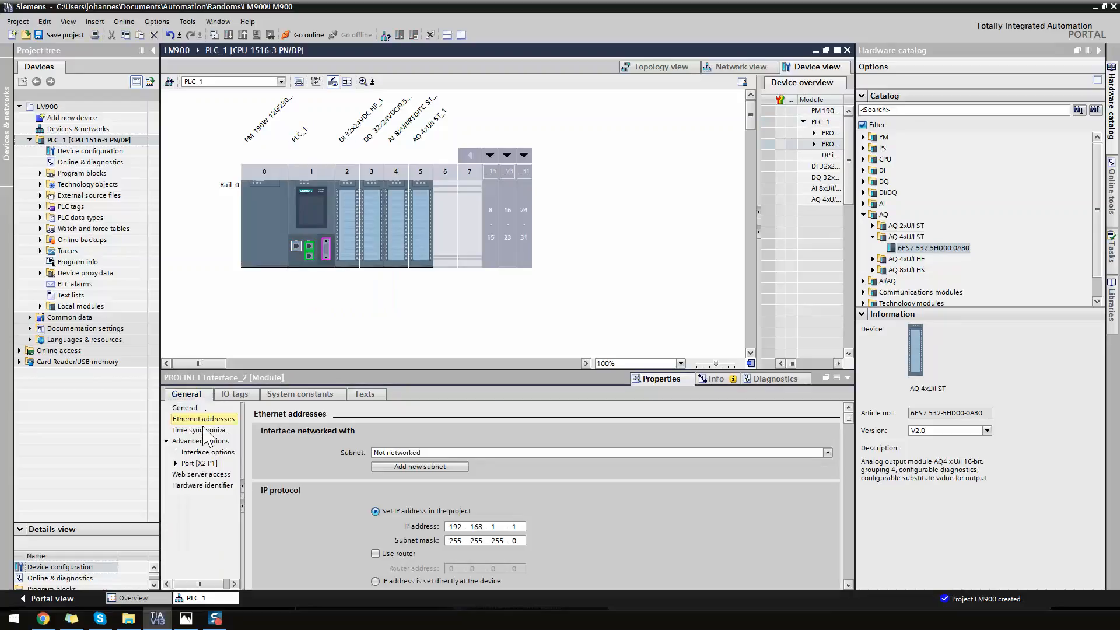
double_click(491, 526)
type("11.103")
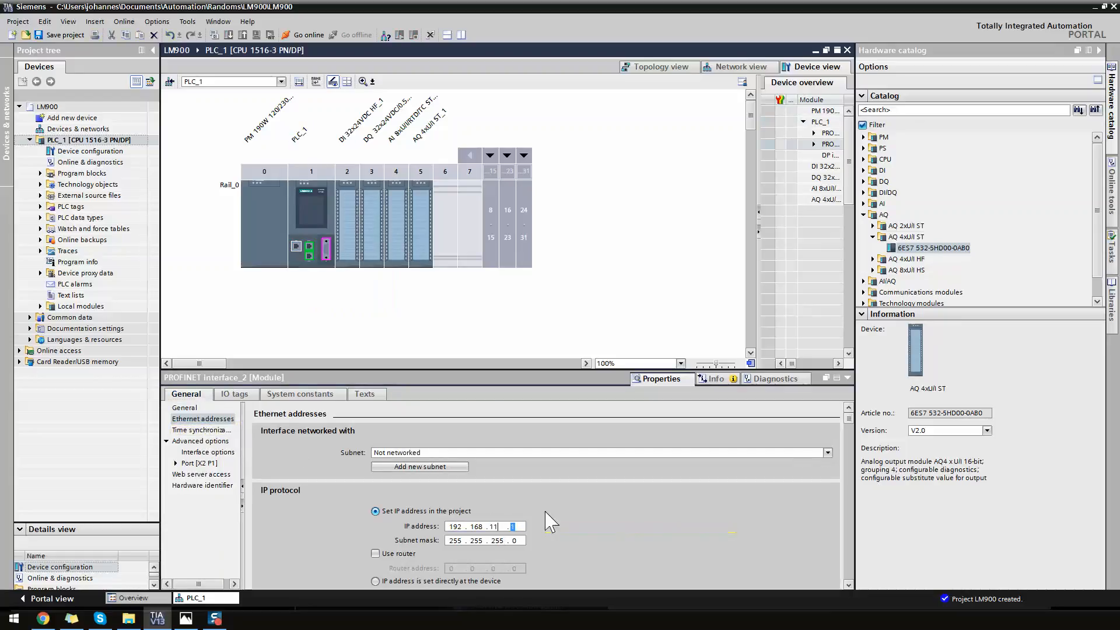
- Set the IP address of the CPU's first PROFINET interface (X1) to 192.168.10.103
key("Return")
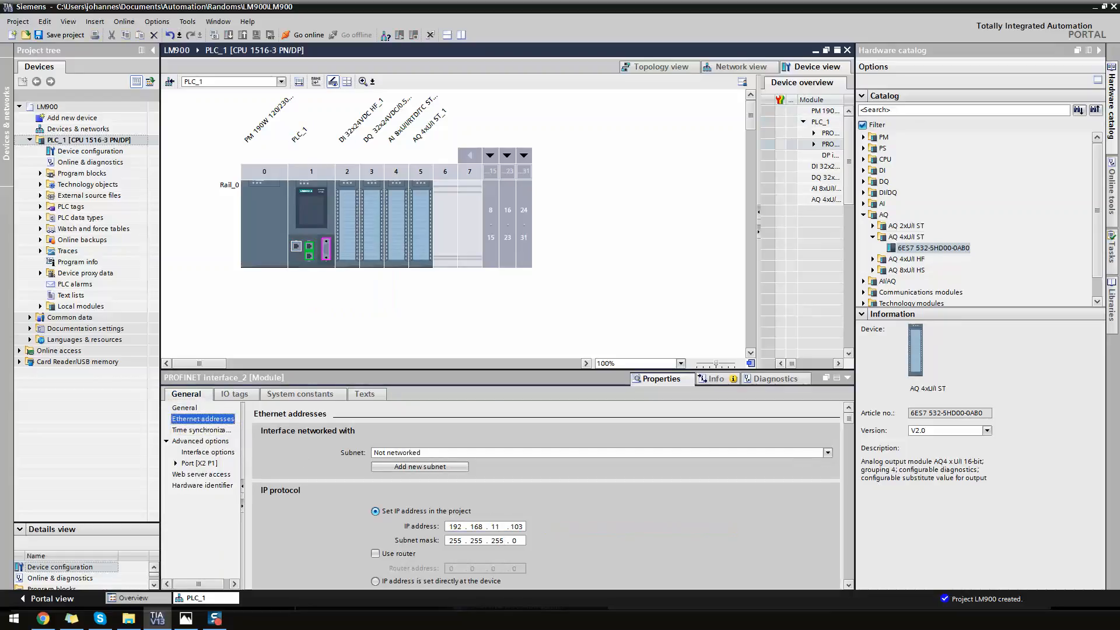
left_click(296, 246)
double_click(494, 527)
type("10.103")
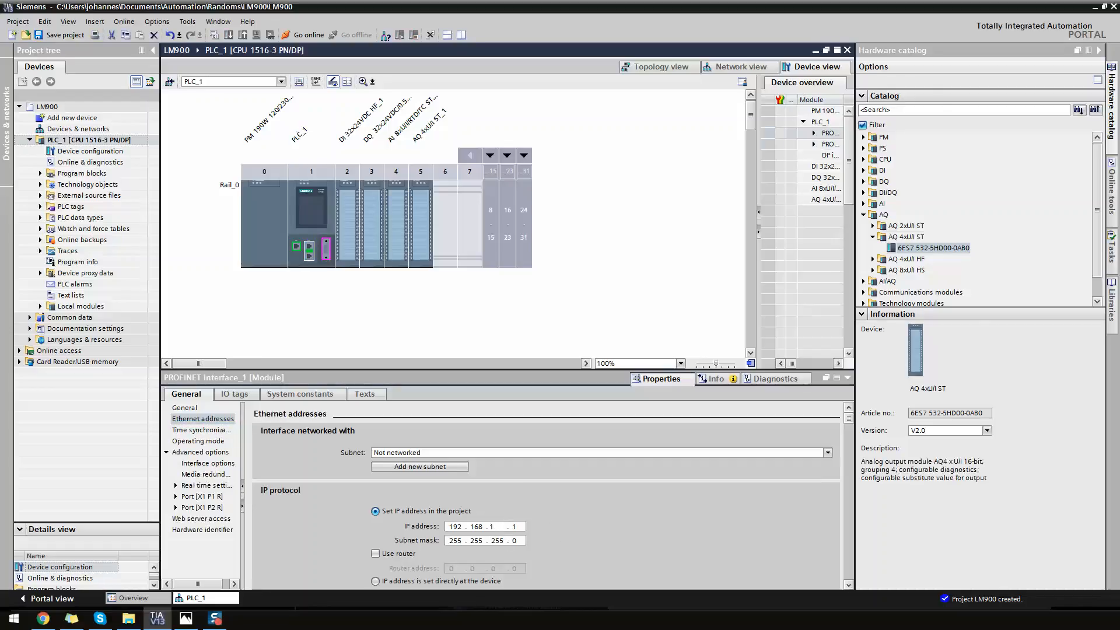
key("Return")
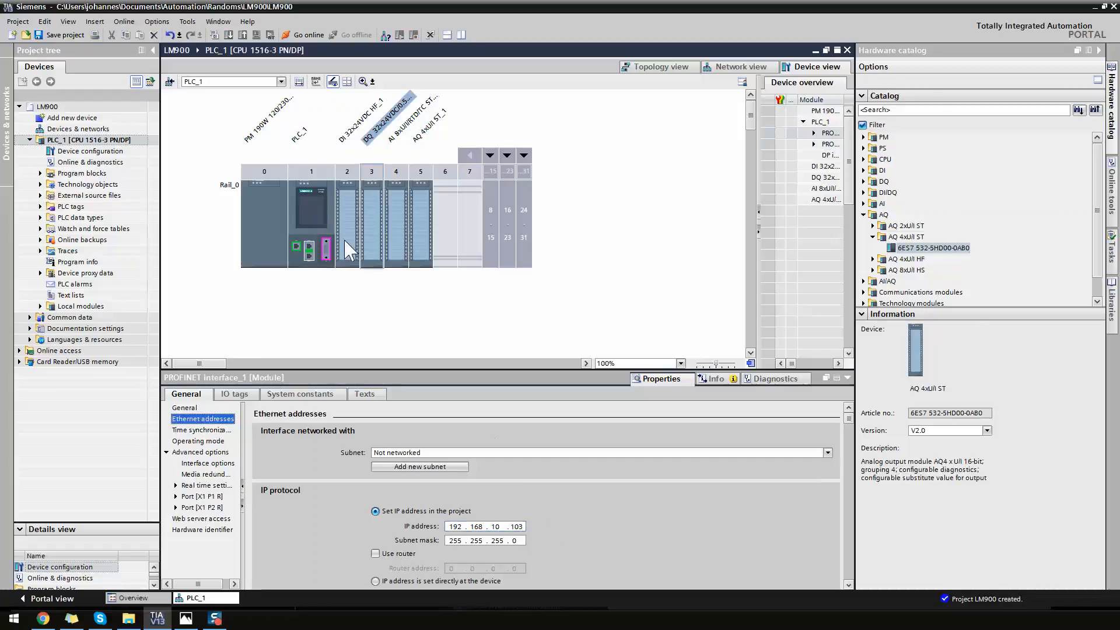
- Set the PROFIBUS address of the CPU's DP interface to 1
left_click(324, 239)
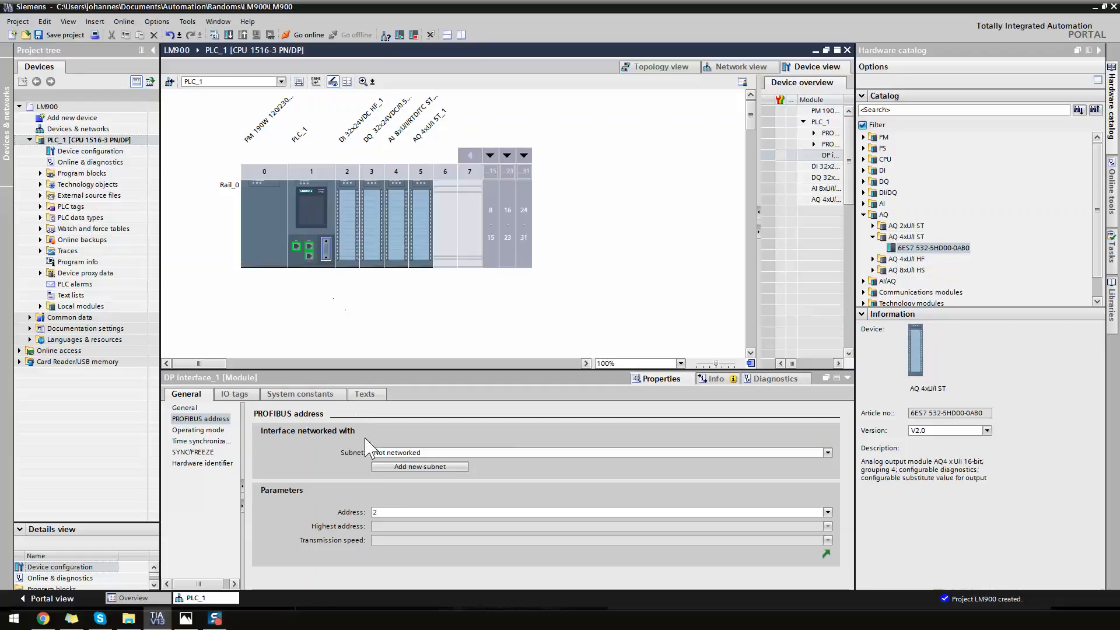
left_click(386, 512)
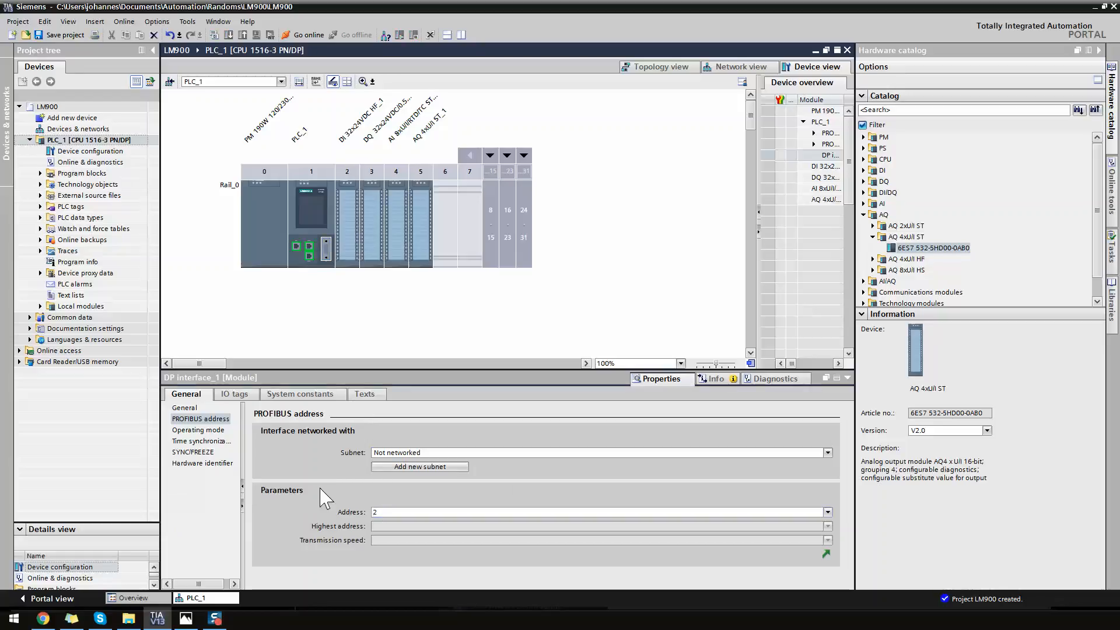
type("1")
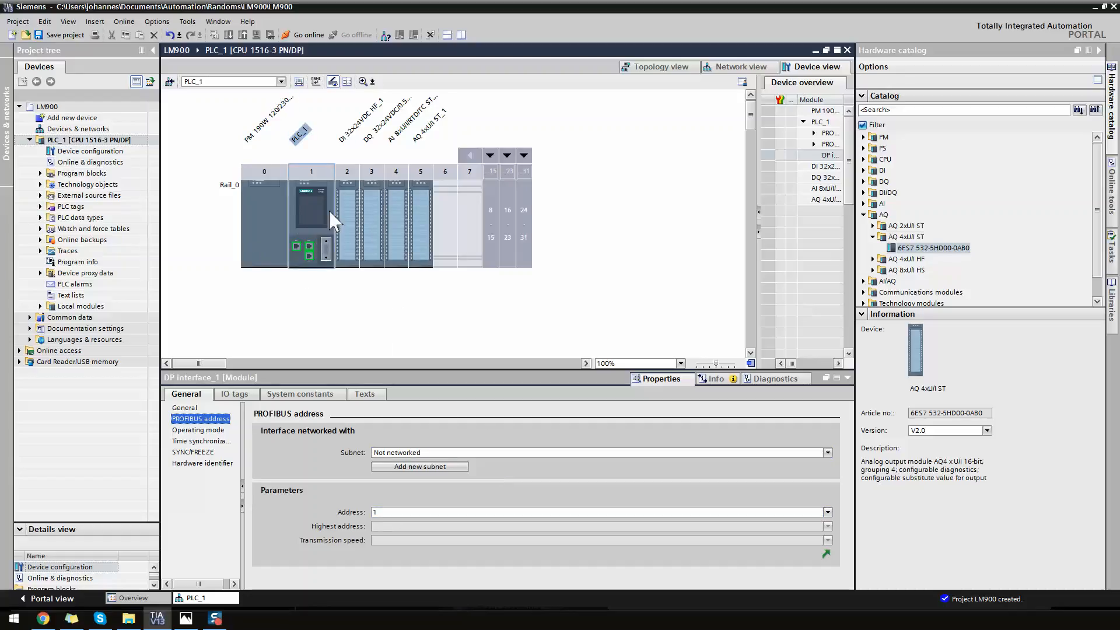
- Add an ET 200MP IM 155-5 DP ST interface module, article 6ES7 155-5BA00-0AB0, to the network and connect it to PLC_1's DP interface
left_click(170, 82)
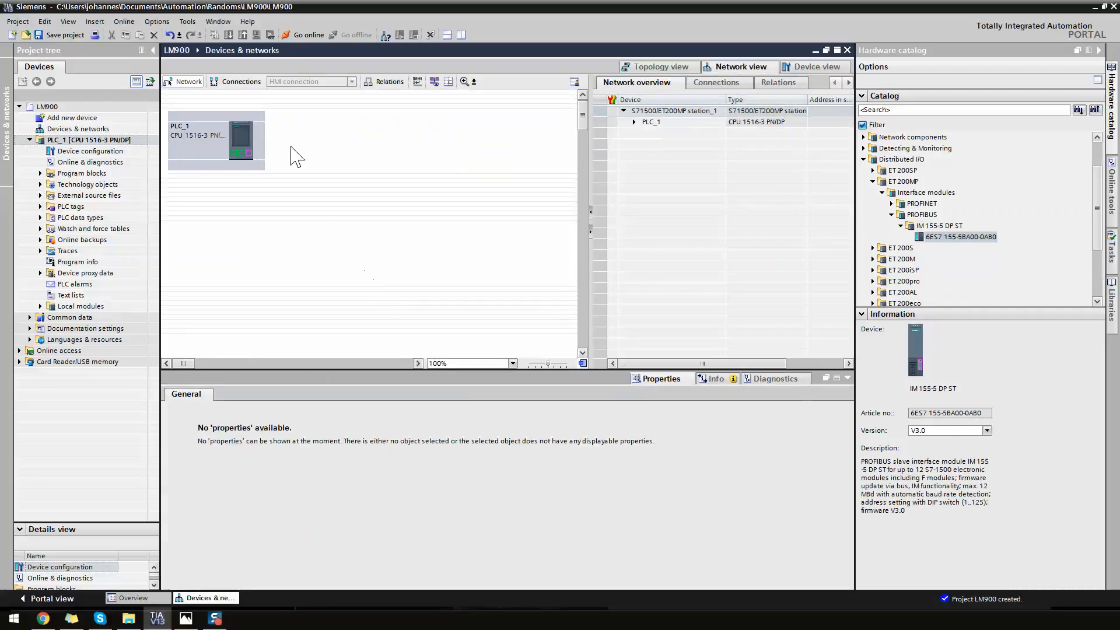
left_click(863, 159)
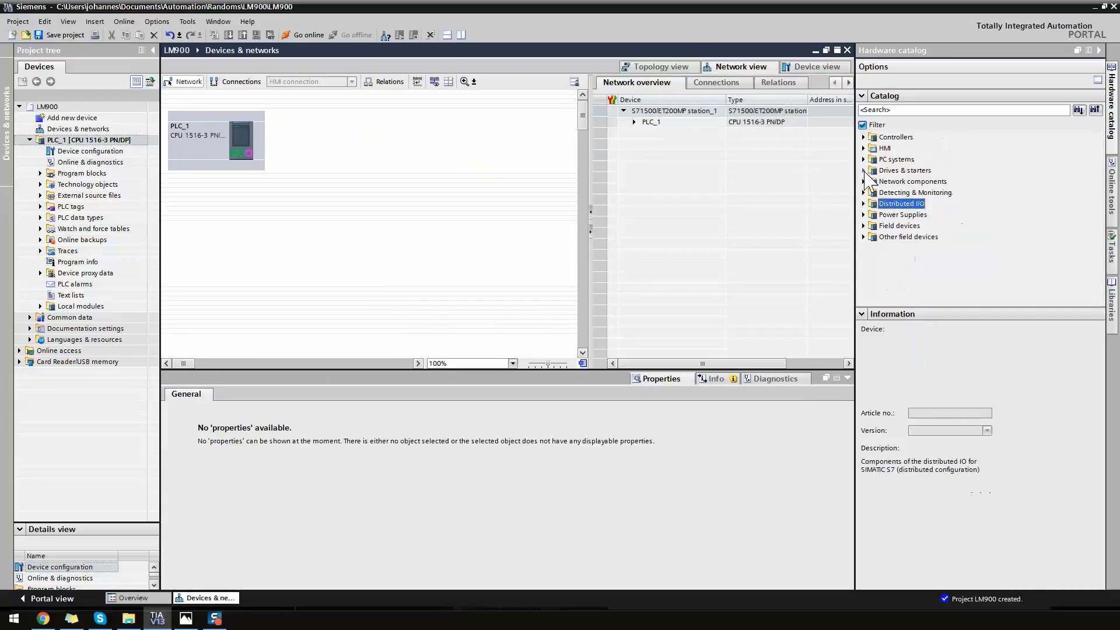
left_click(863, 204)
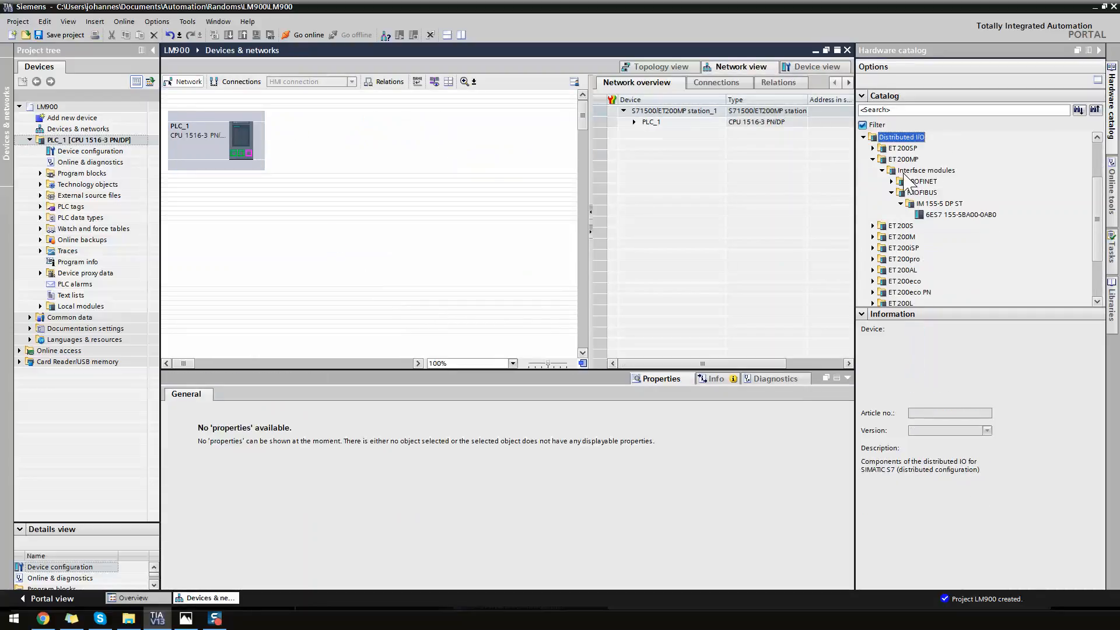
left_click(951, 215)
double_click(951, 216)
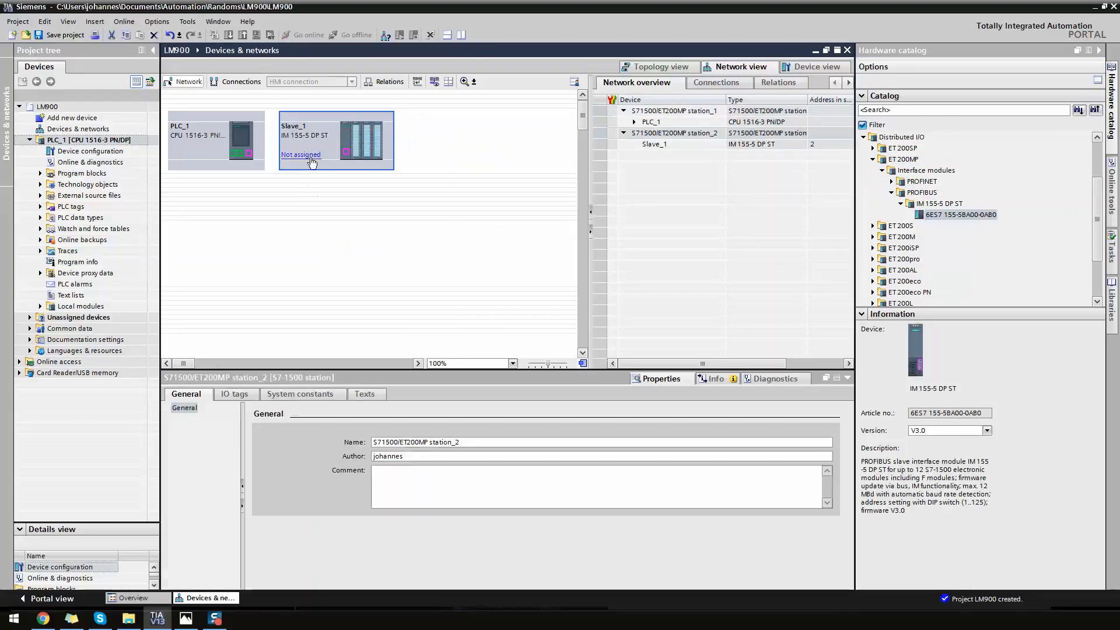
left_click_drag(249, 154, 346, 153)
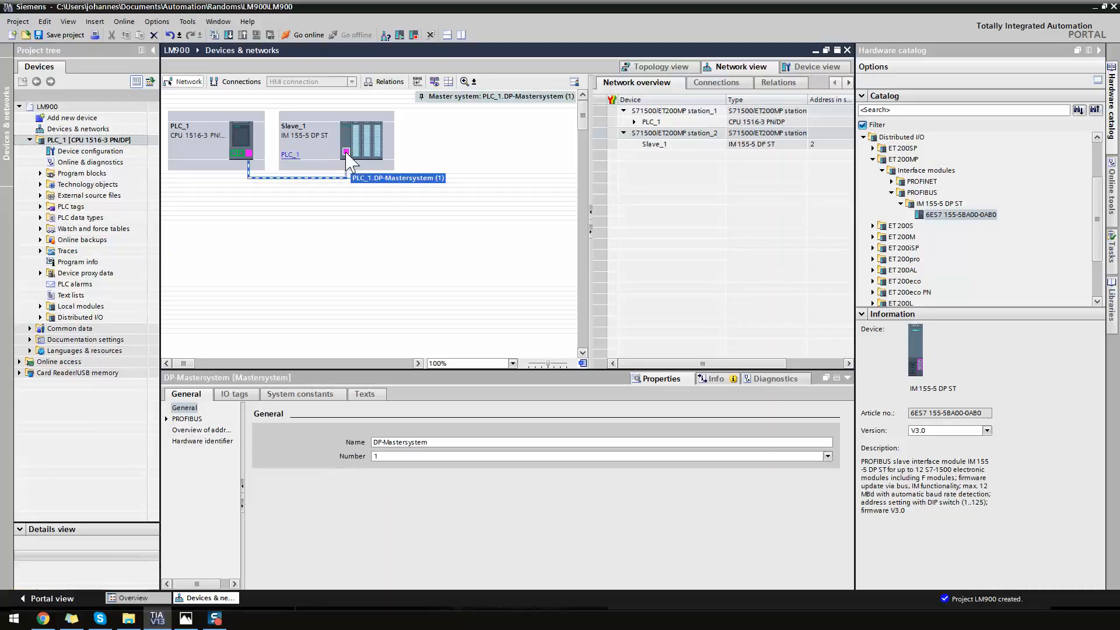
- Set the PROFIBUS address of the IM 155-5 DP ST slave to 3
double_click(346, 153)
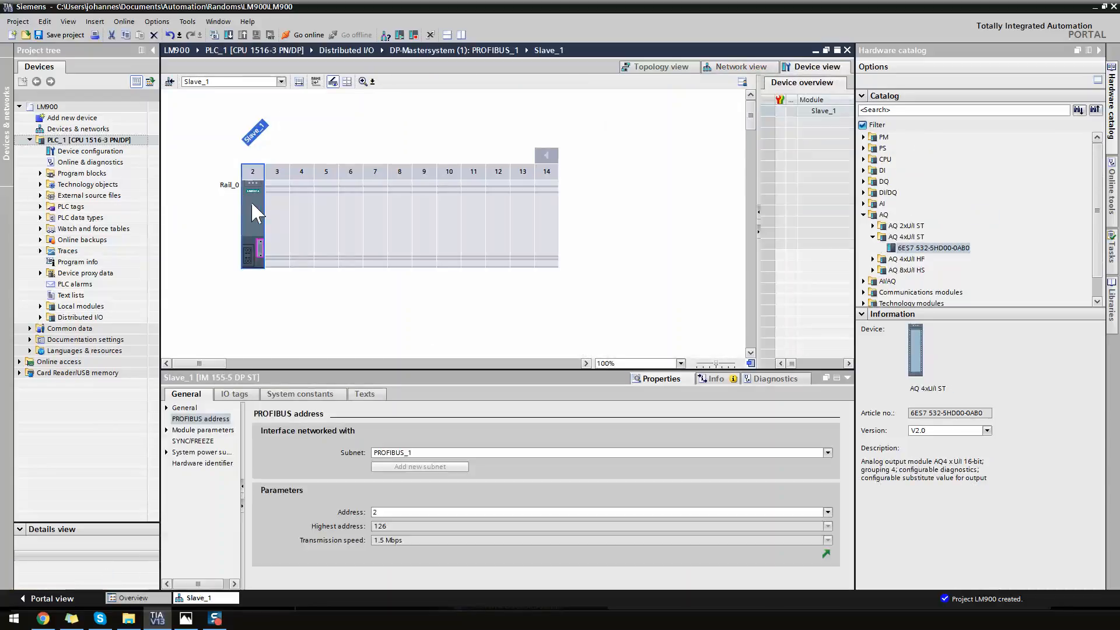
left_click(403, 511)
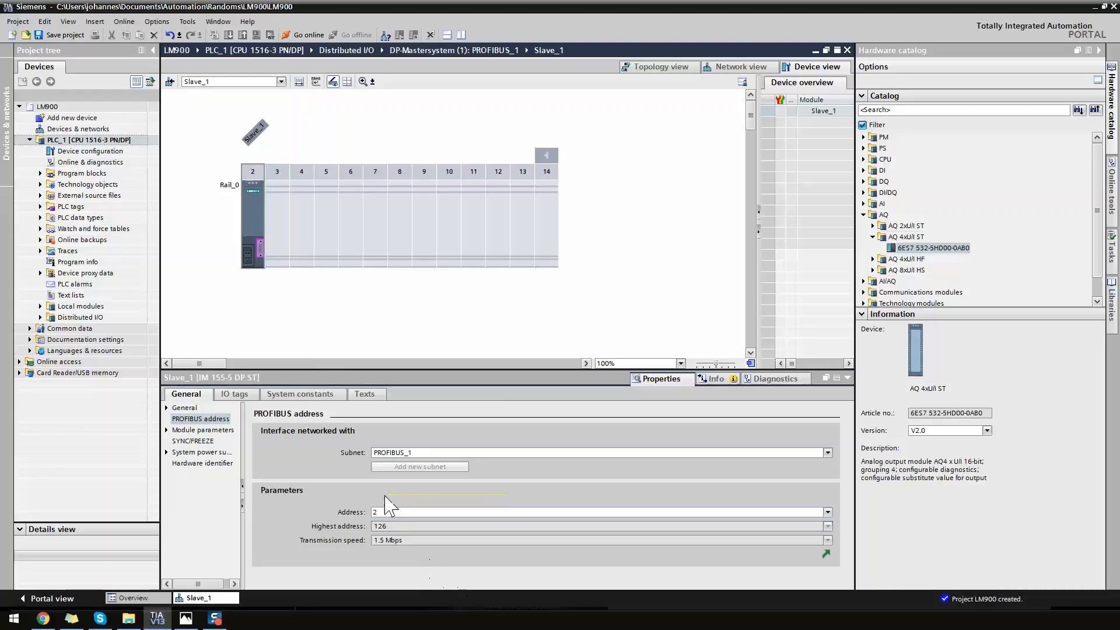
key("BackSpace")
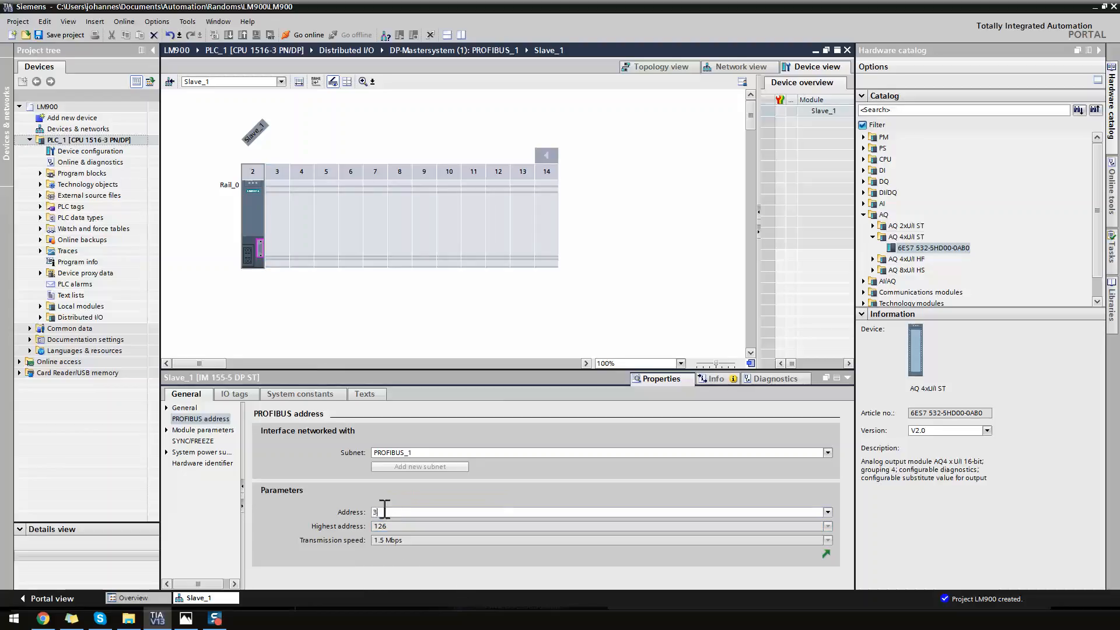
type("3")
key("Return")
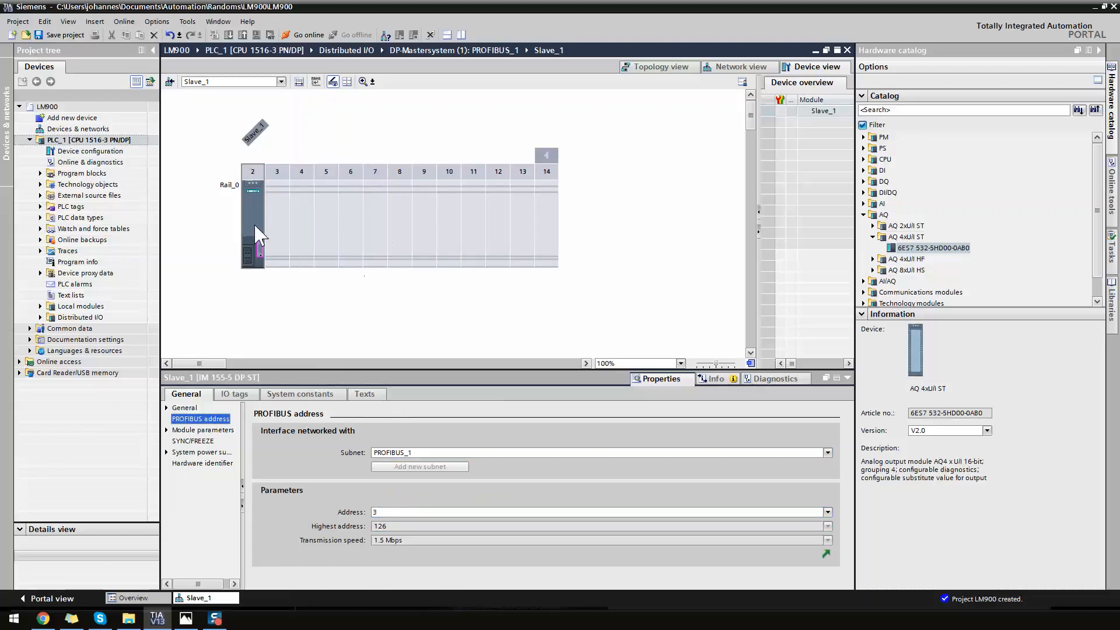
- Examine the photo of the remote rack in Photos to check which modules the slave needs
left_click(297, 229)
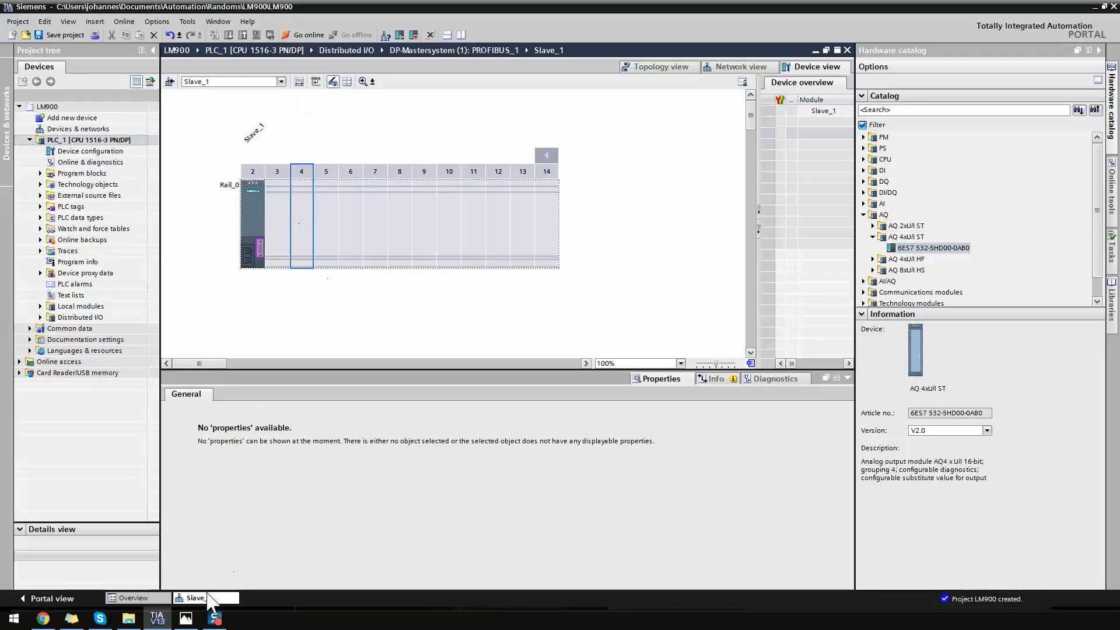
left_click(185, 619)
left_click(612, 587)
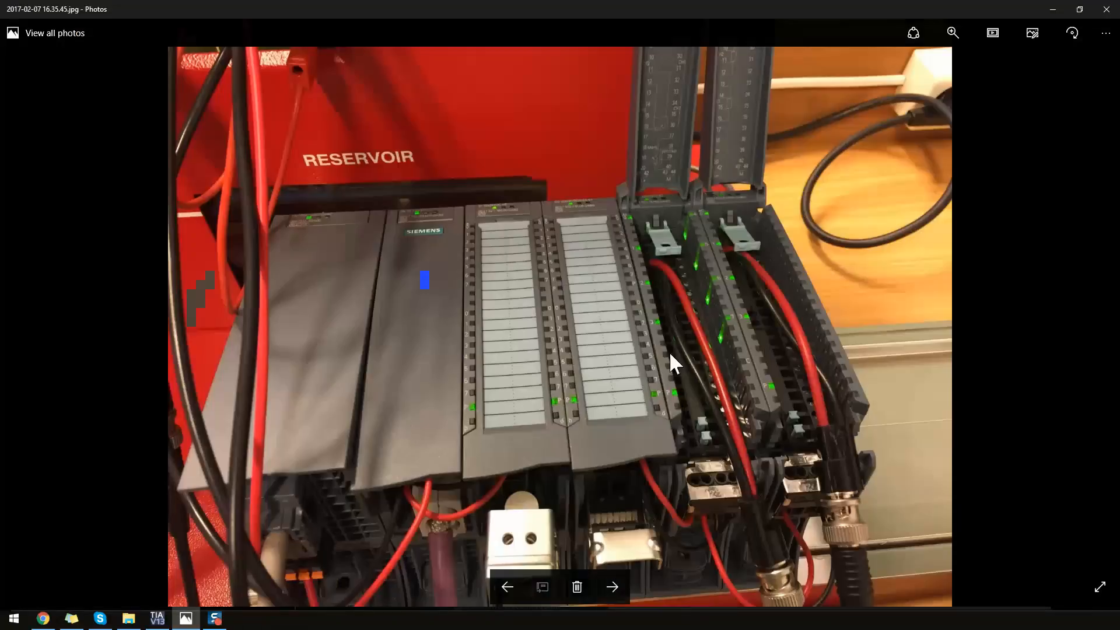
left_click(1058, 9)
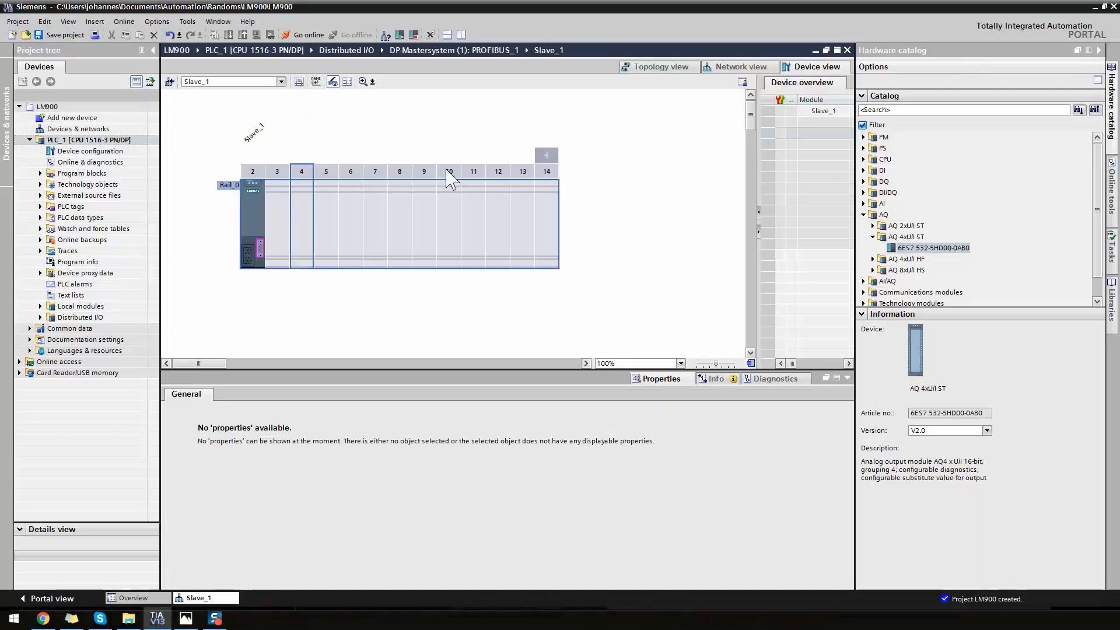
- Copy the DI, DQ, AI and AQ modules in slots 2 to 5 of PLC_1's rack
left_click(171, 82)
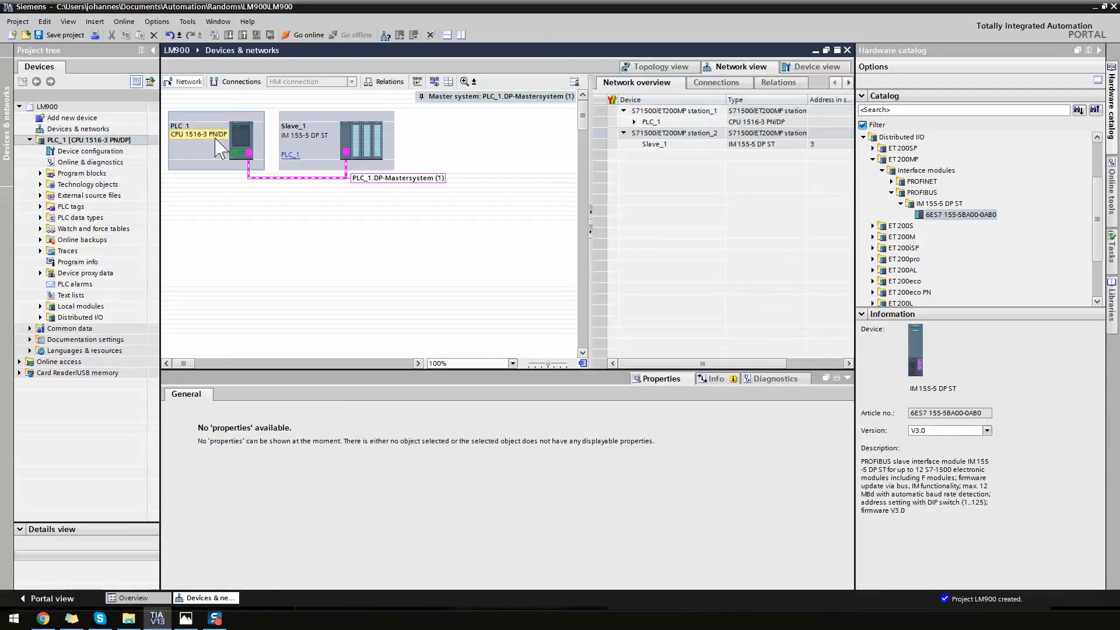
double_click(250, 153)
left_click(350, 218)
left_click(420, 219, "shift")
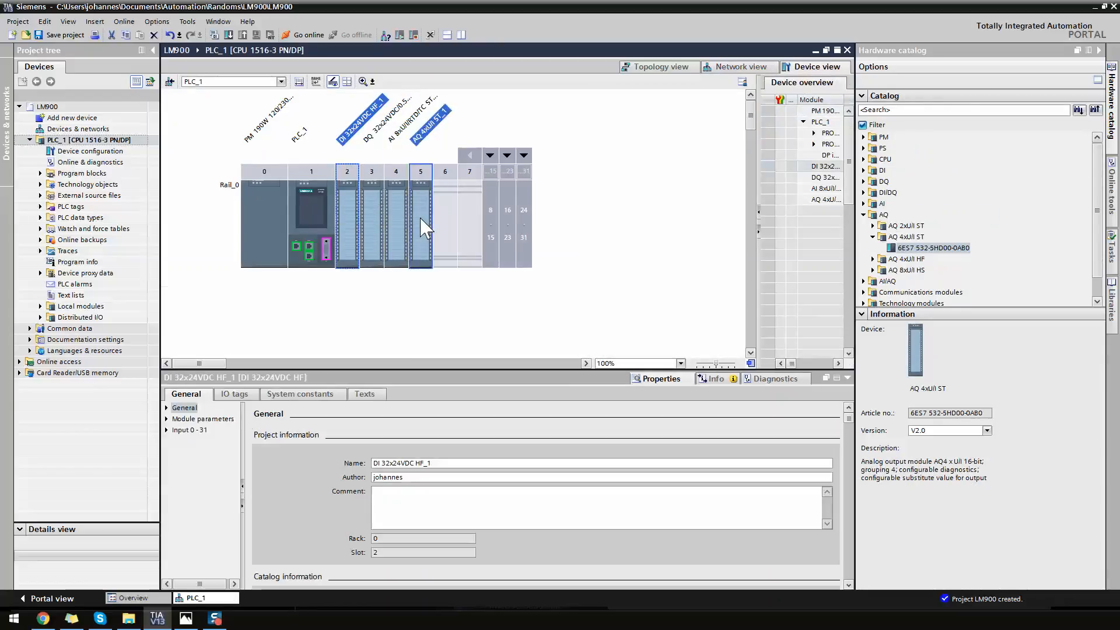
left_click(371, 221, "ctrl")
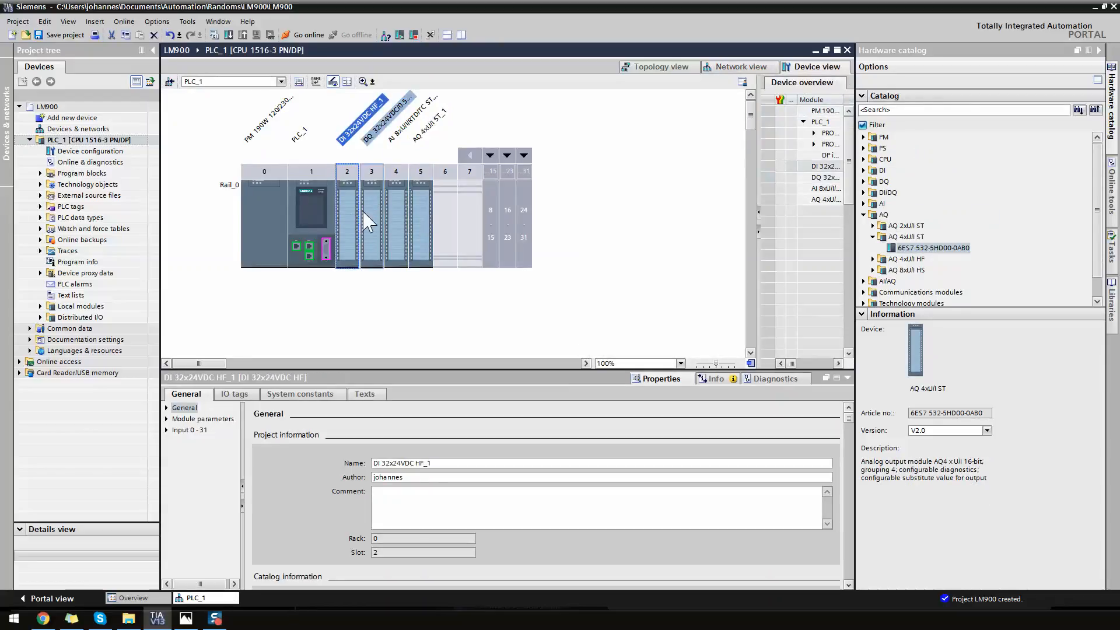
left_click(398, 217, "ctrl")
right_click(393, 209)
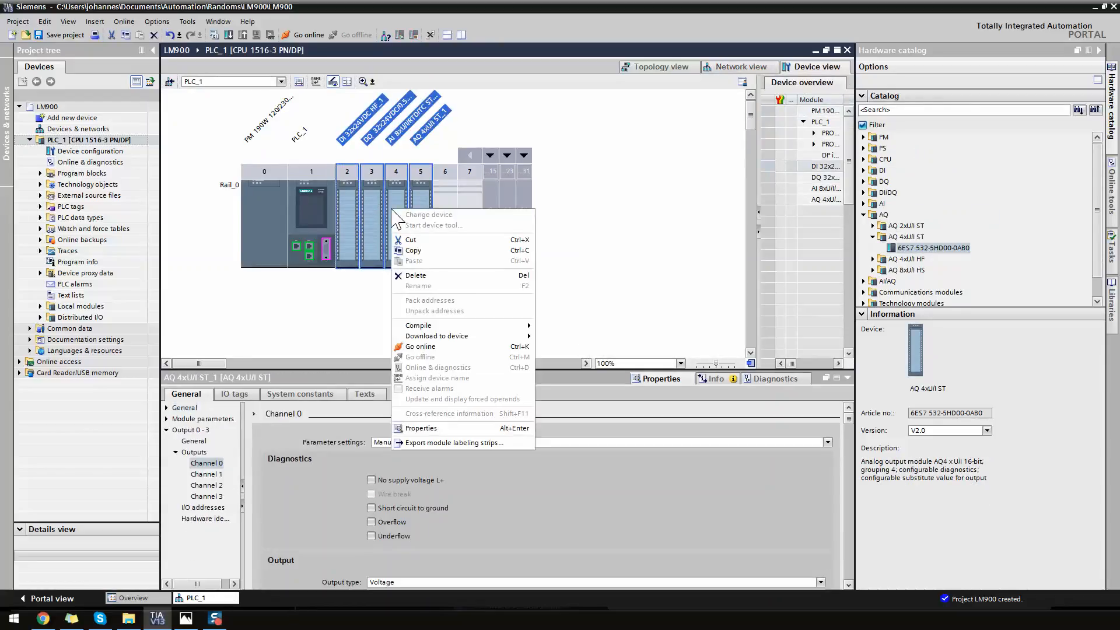
left_click(400, 253)
- Paste the four copied I/O modules into Slave_1's rack, starting at slot 3
left_click(170, 80)
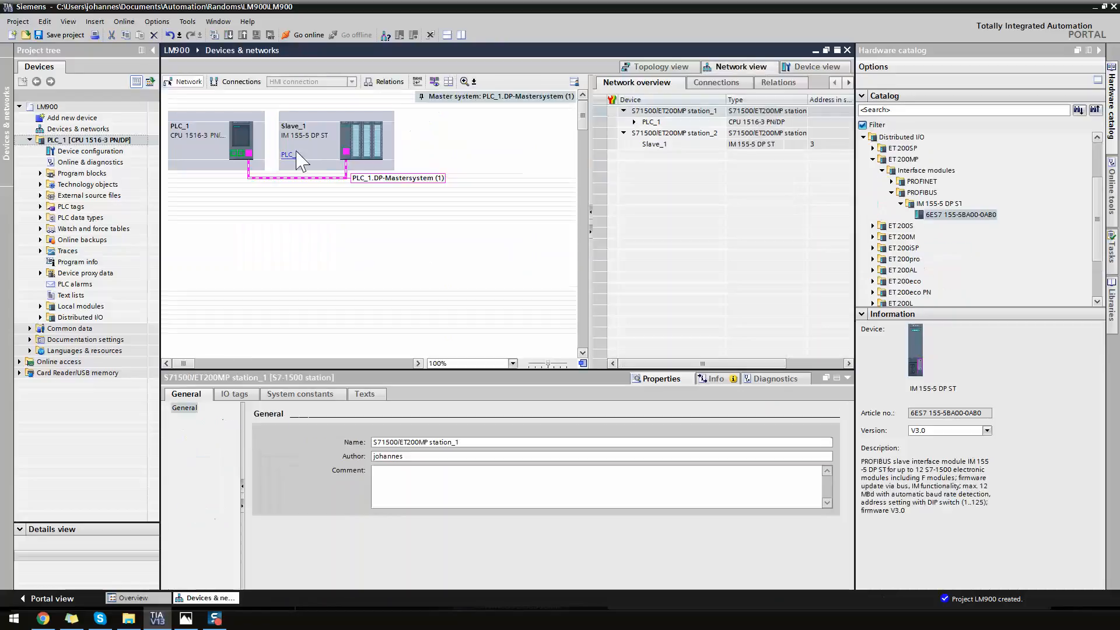
double_click(342, 135)
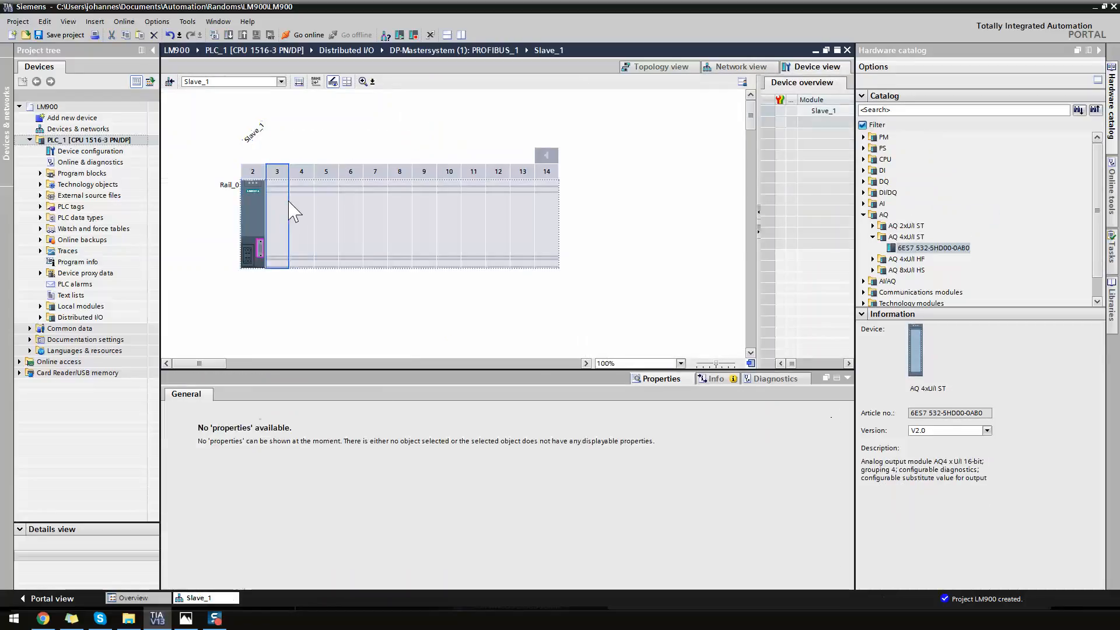
key("ctrl+v")
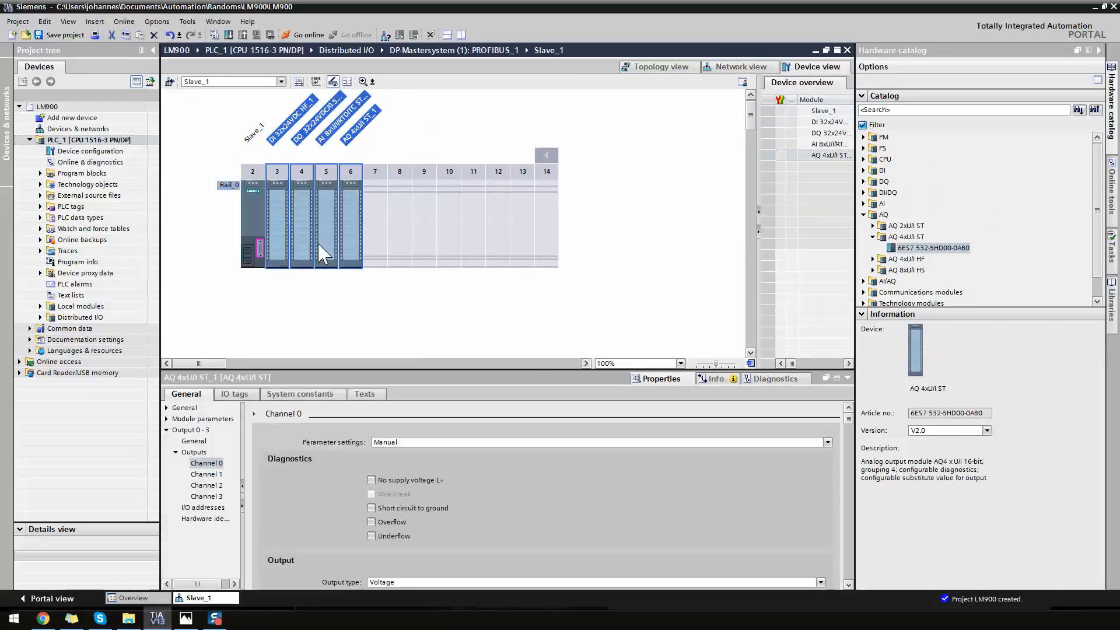
left_click(399, 239)
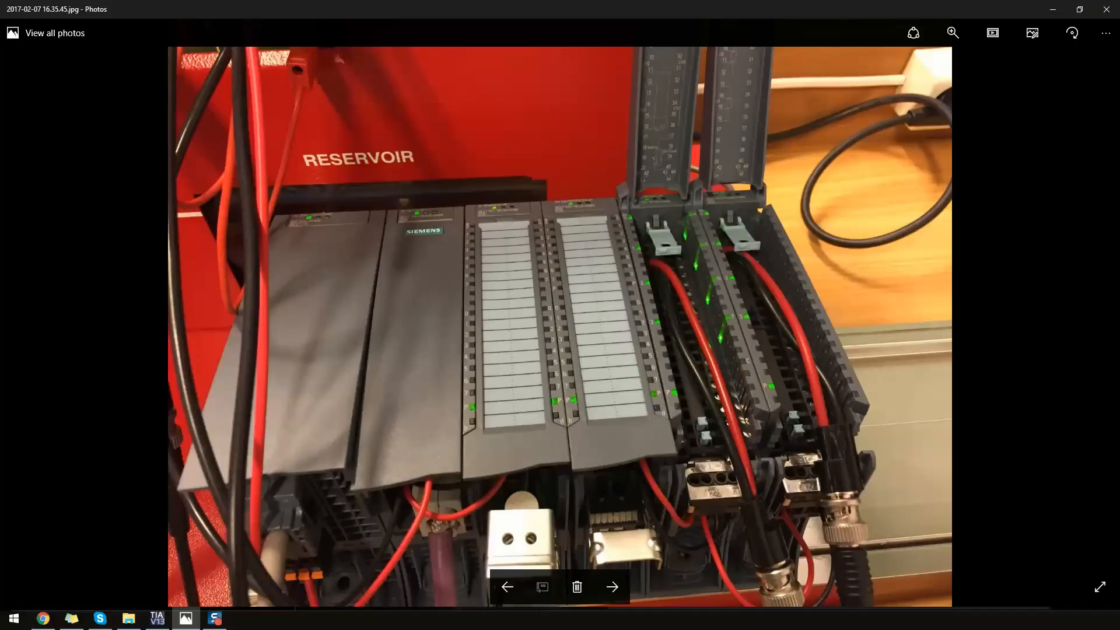
- Compare the photos of the CPU rack and the remote rack in Photos
left_click(503, 584)
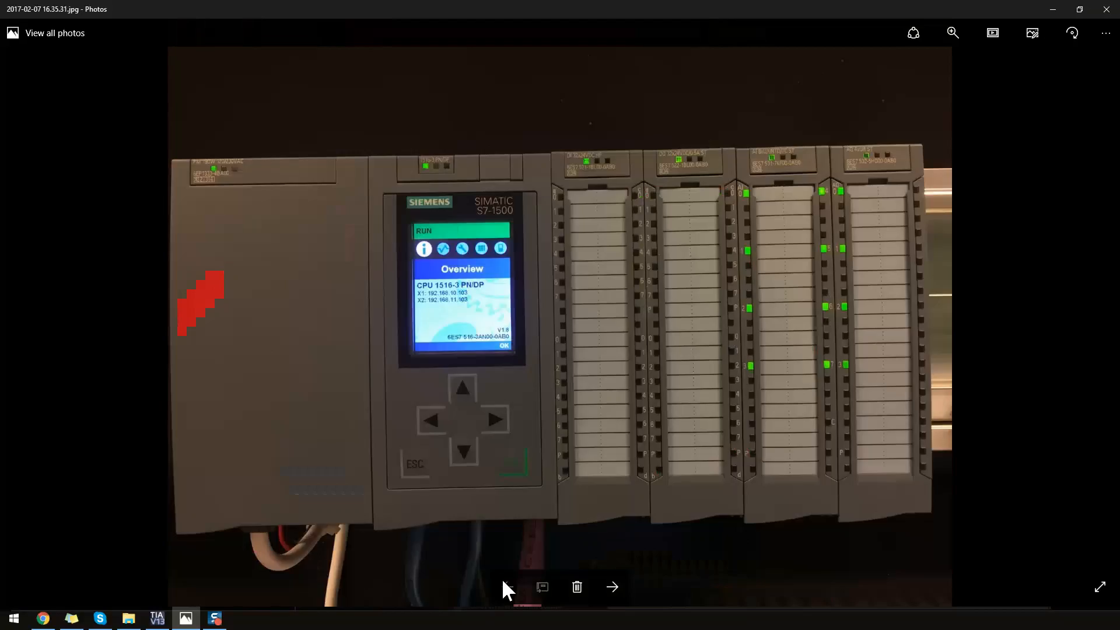
left_click(610, 582)
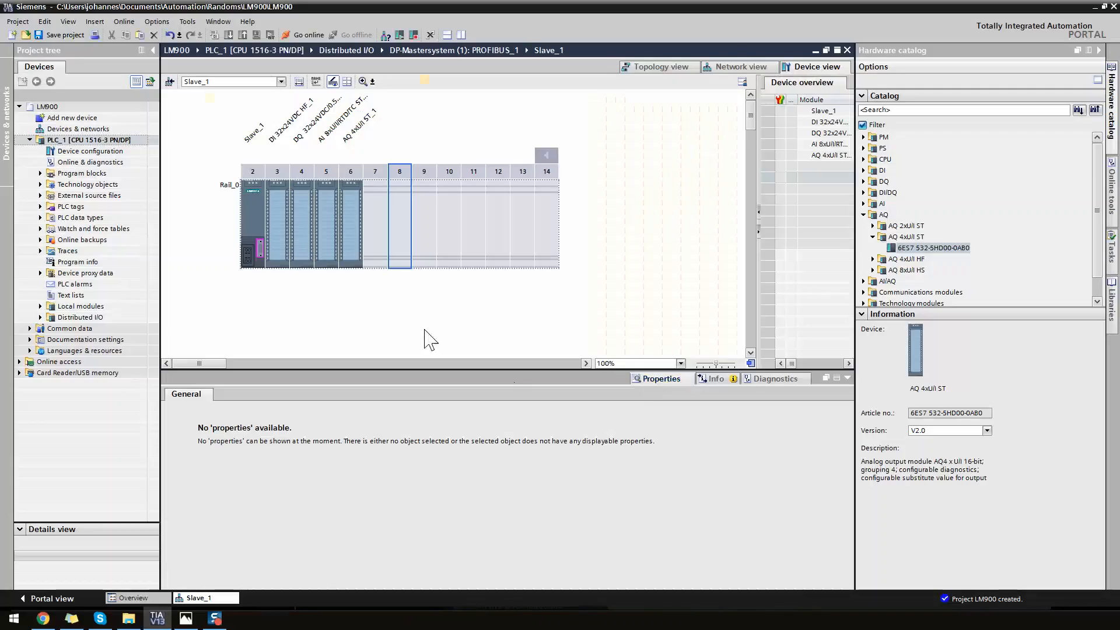
- Set the measuring range of channel 0 on Slave_1's AI 8xU/I/RTD/TC ST module in slot 5 to 1..5V
left_click_drag(426, 337, 321, 236)
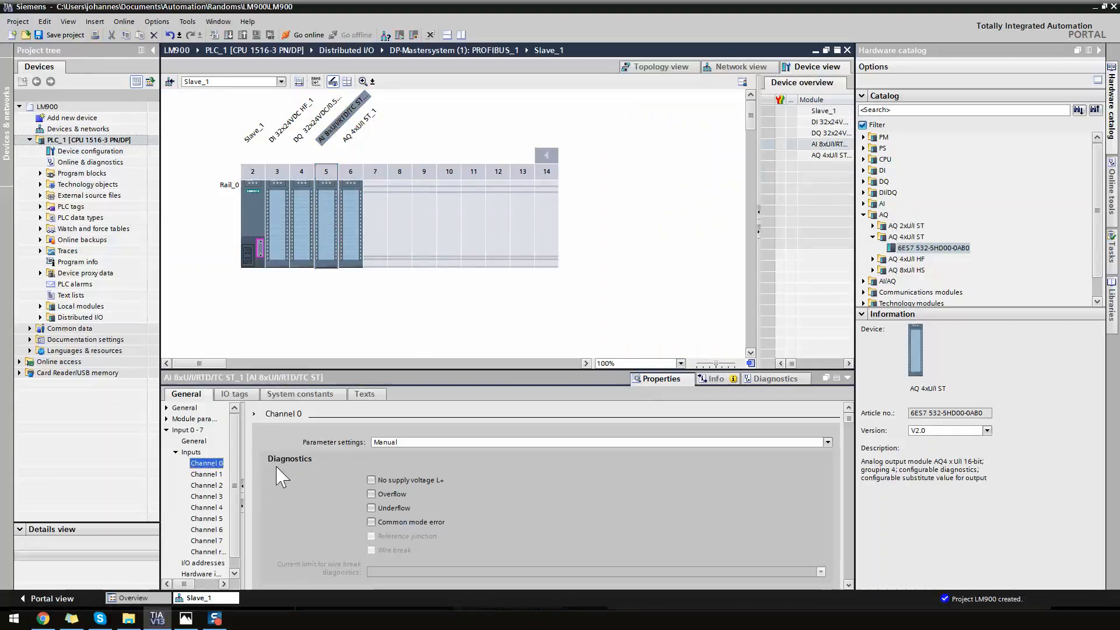
scroll(471, 463, "down", 2)
scroll(471, 462, "down", 2)
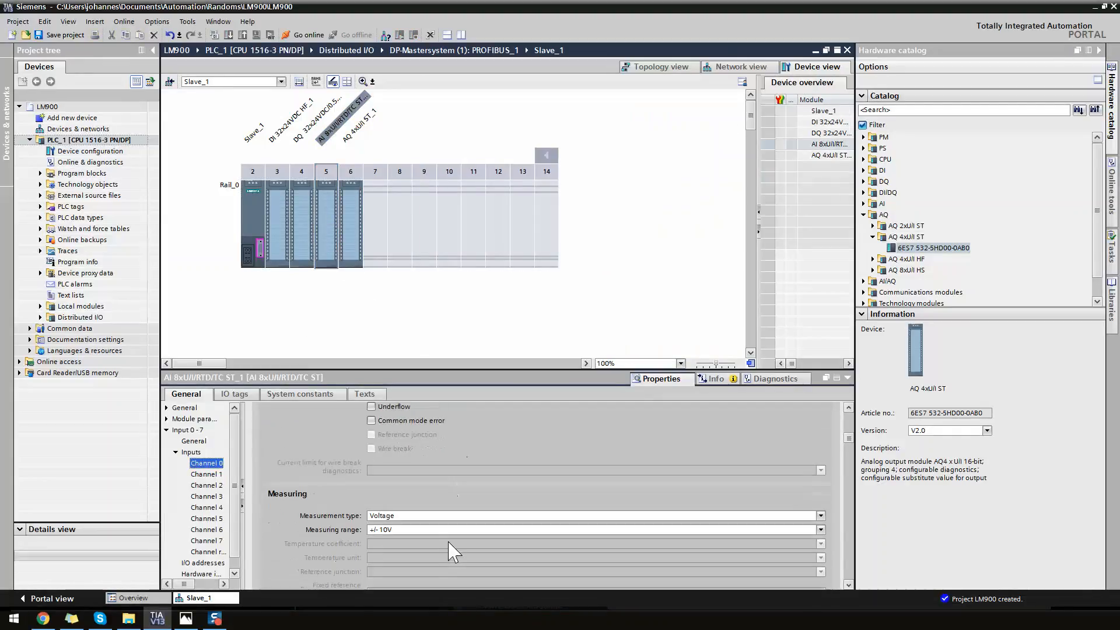
left_click(439, 531)
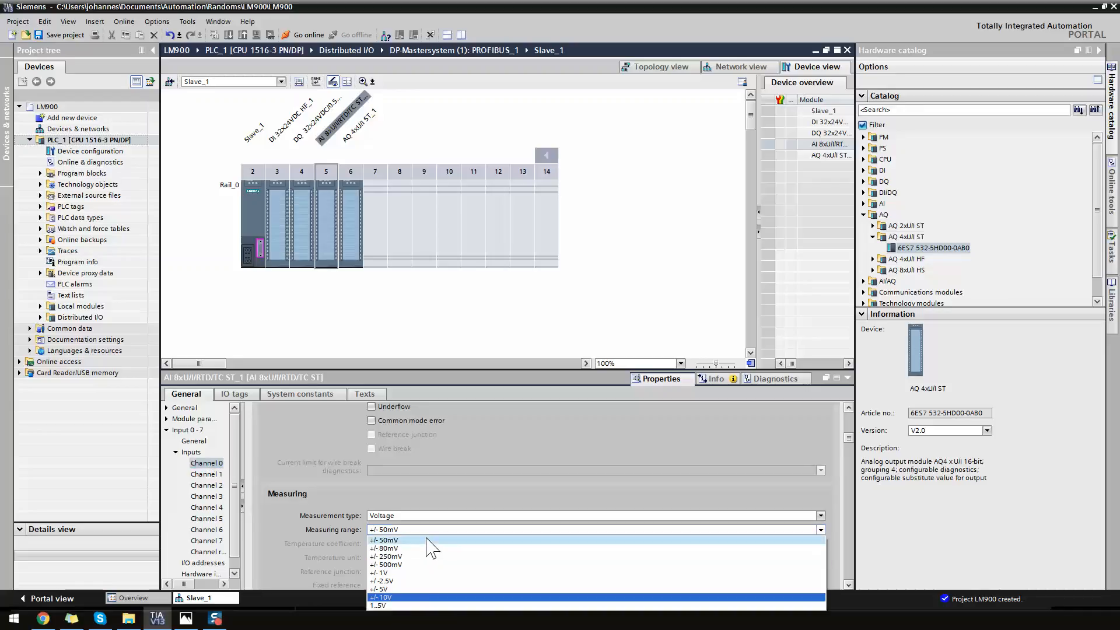
left_click(392, 606)
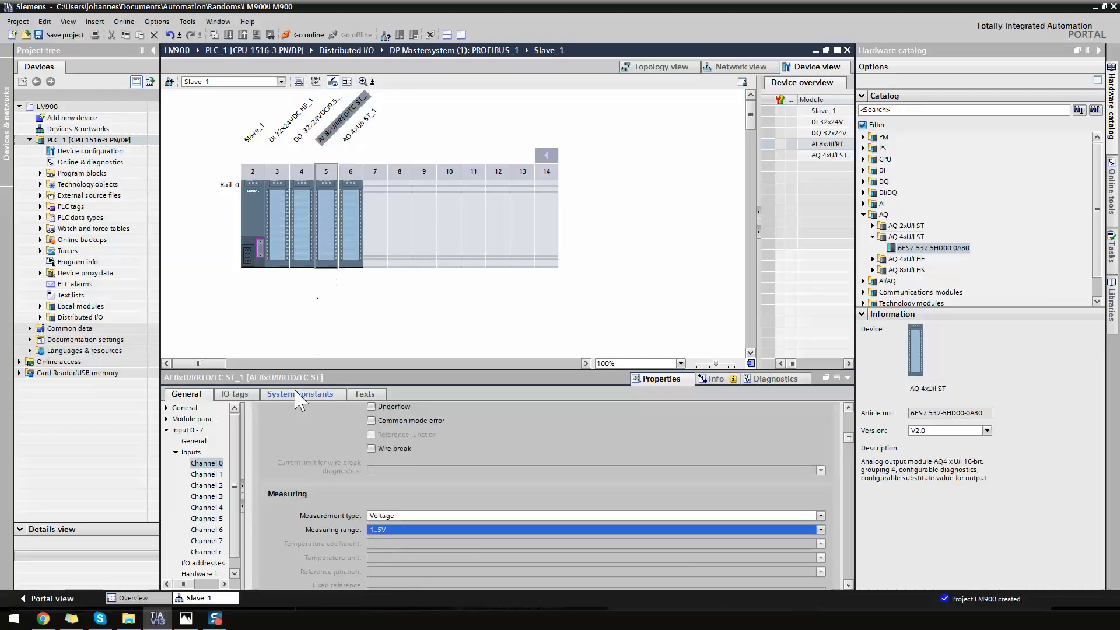
- Name the IO tag at address %IW24 of the slave's analog input module LT01_X
left_click(249, 395)
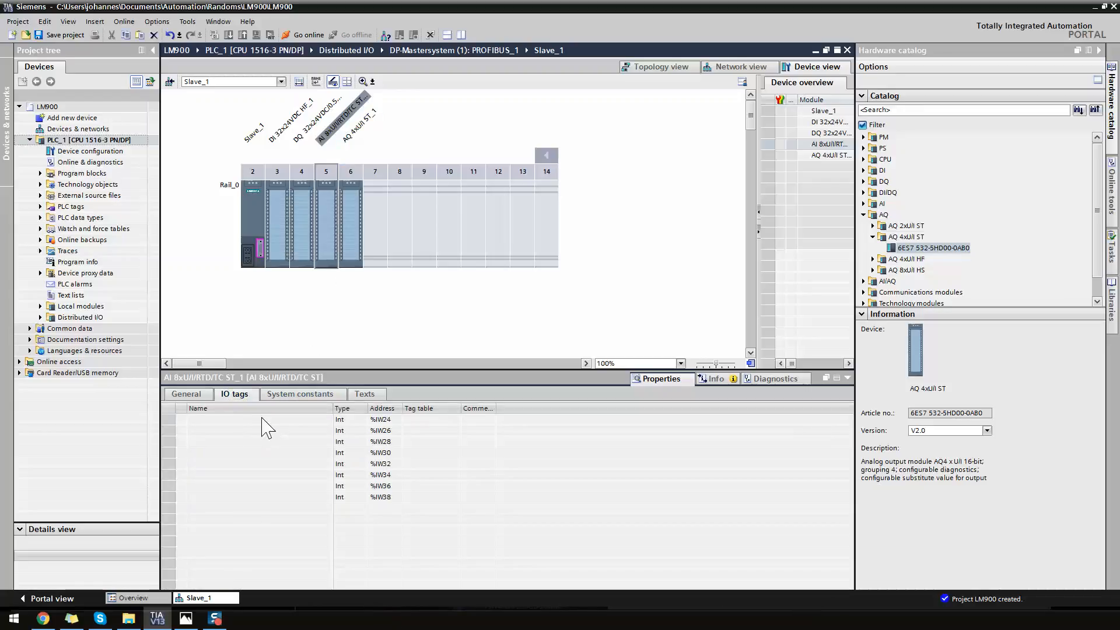
double_click(263, 418)
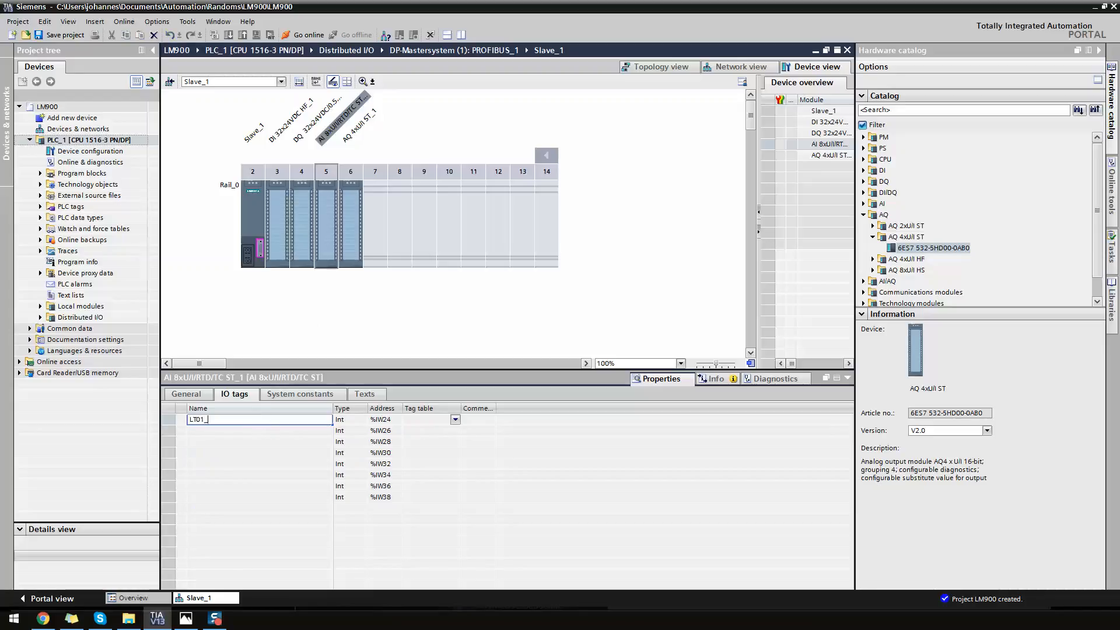
type("LT01_X")
key("Return")
- Name the IO tag at address %QW16 of the AQ 4xU/I ST module in slot 6 PA01_Y
left_click(355, 210)
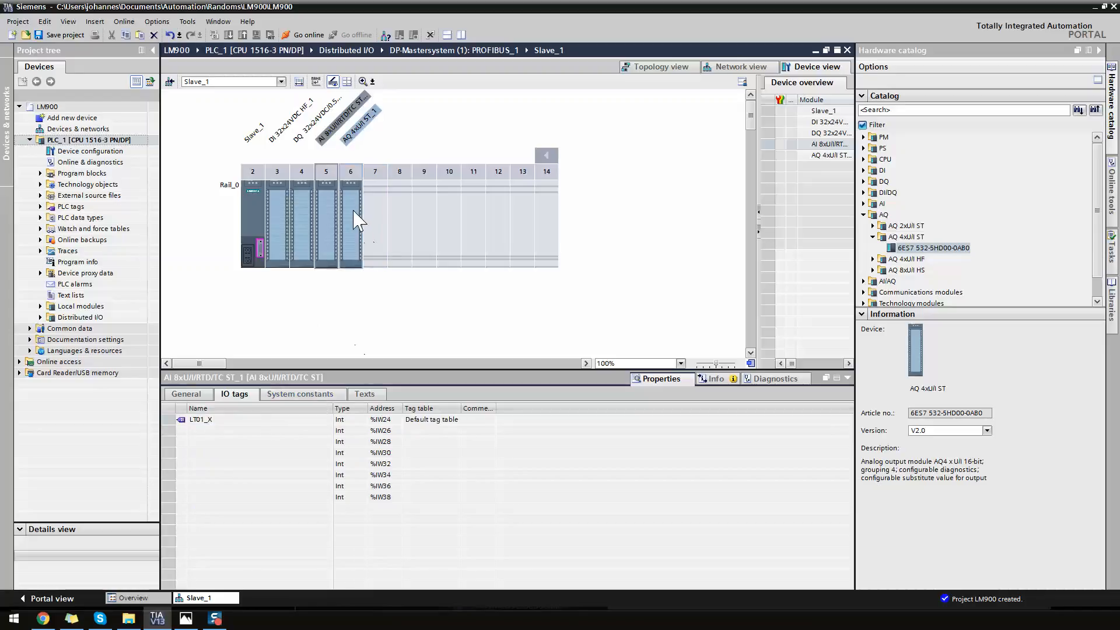
double_click(224, 420)
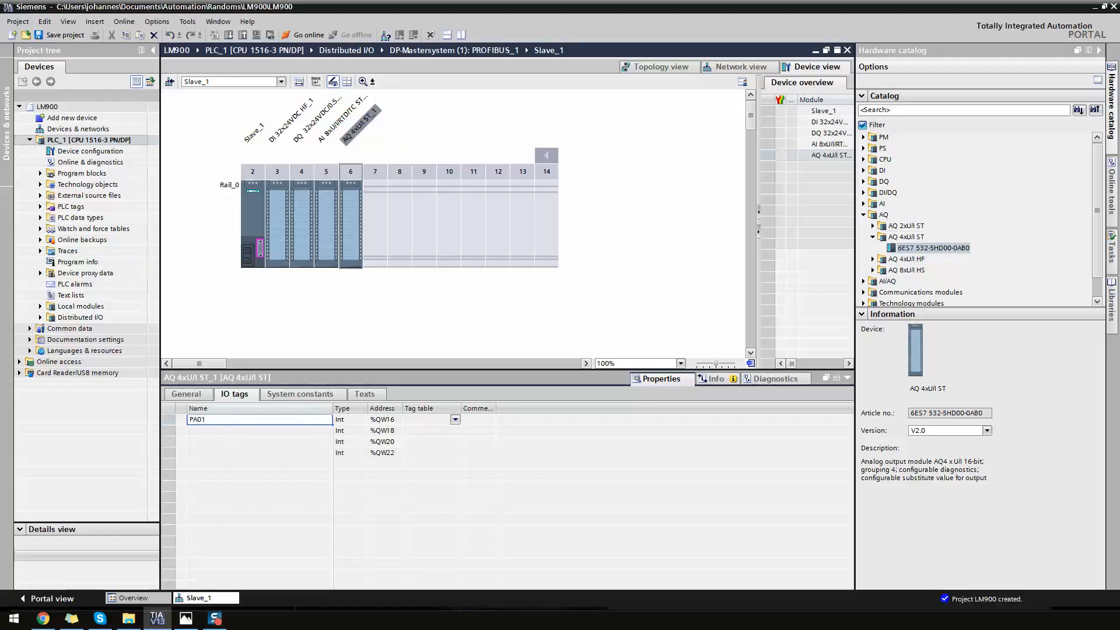
key("Return")
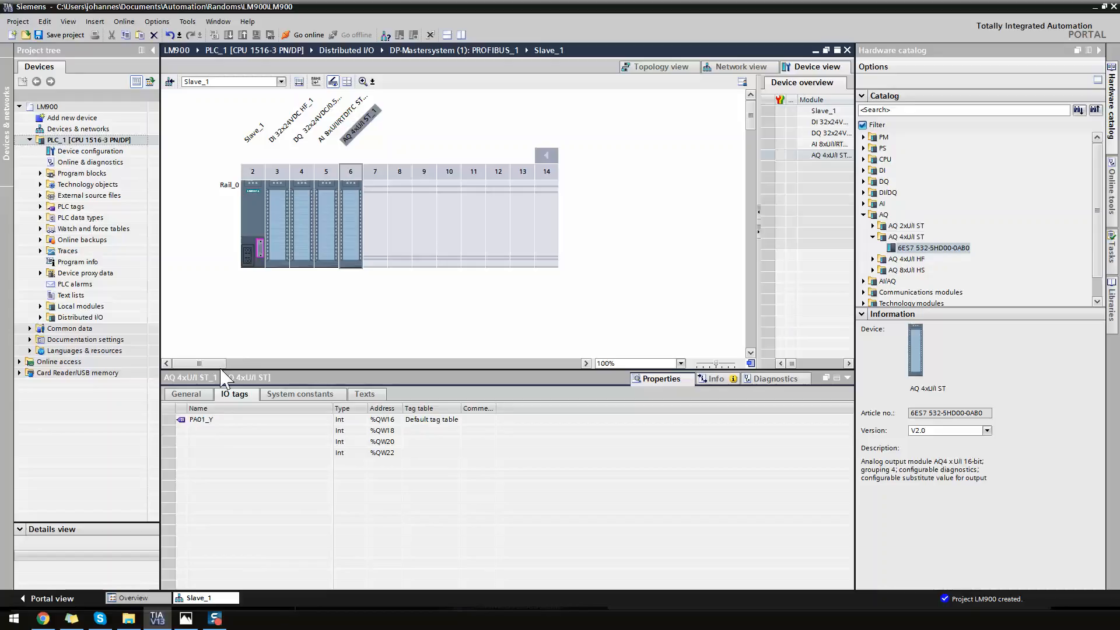
- Set the output range of channel 0 on the AQ 4xU/I ST module in slot 6 to 1..5 V
left_click(192, 394)
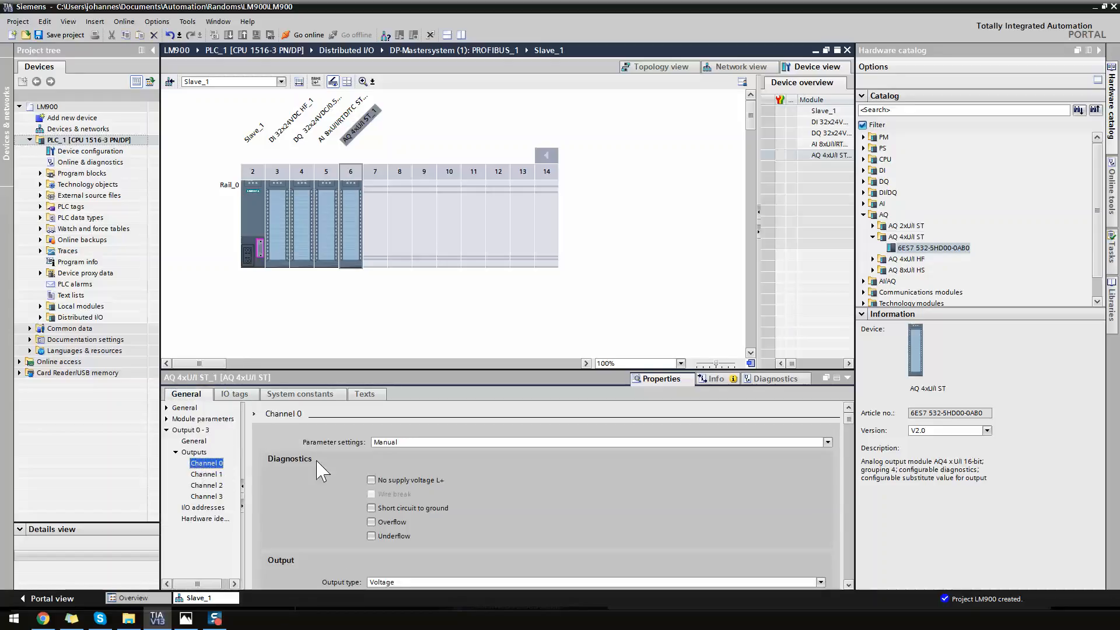
scroll(326, 484, "down", 2)
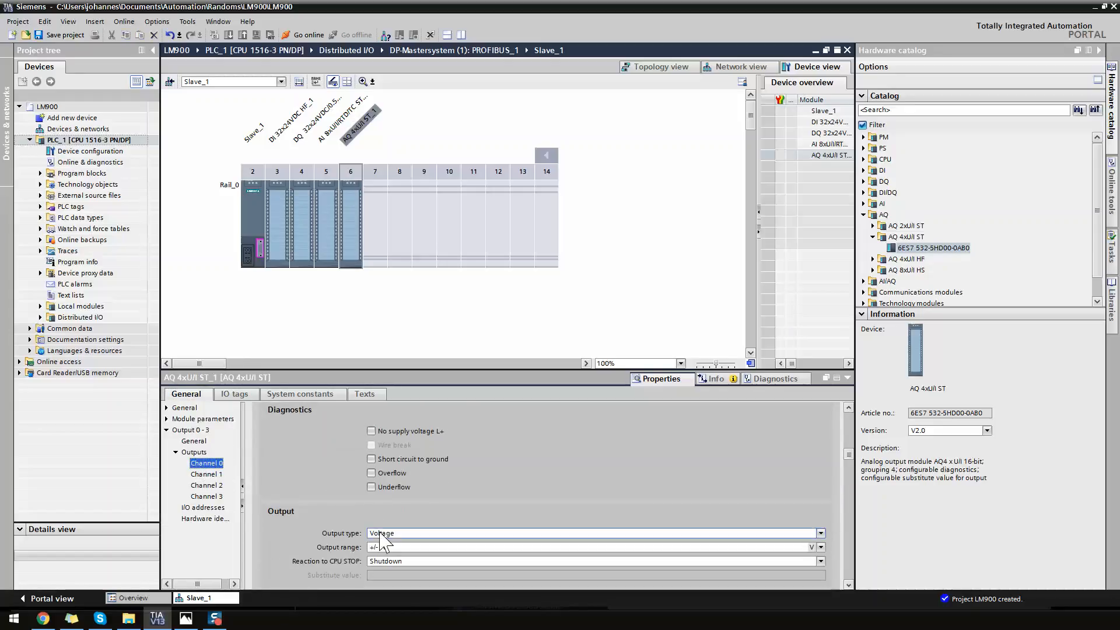
left_click(389, 547)
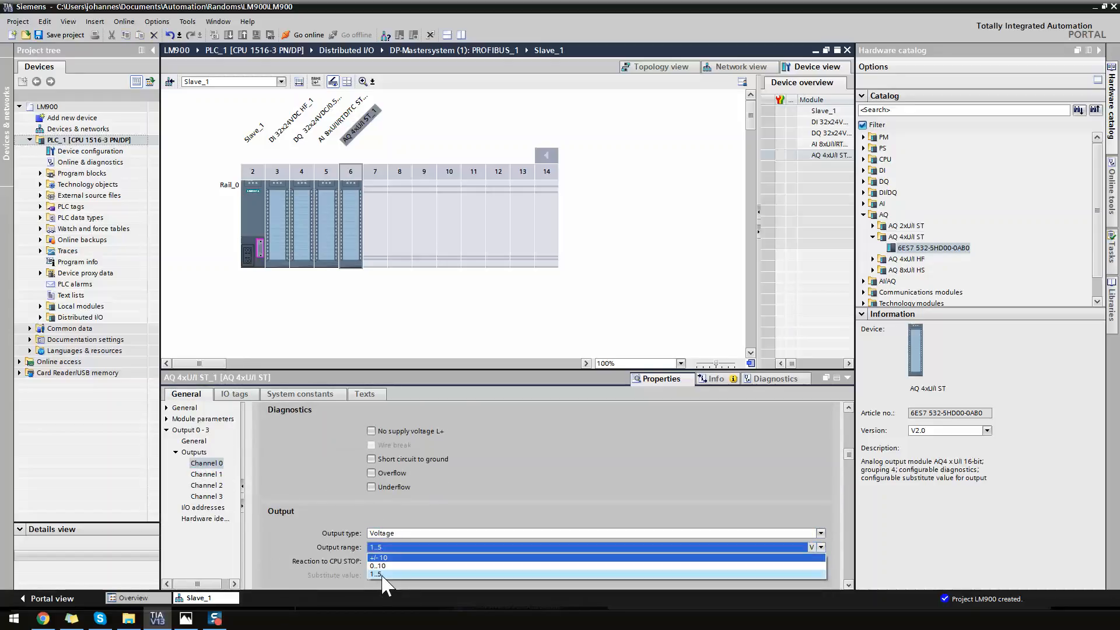
left_click(386, 574)
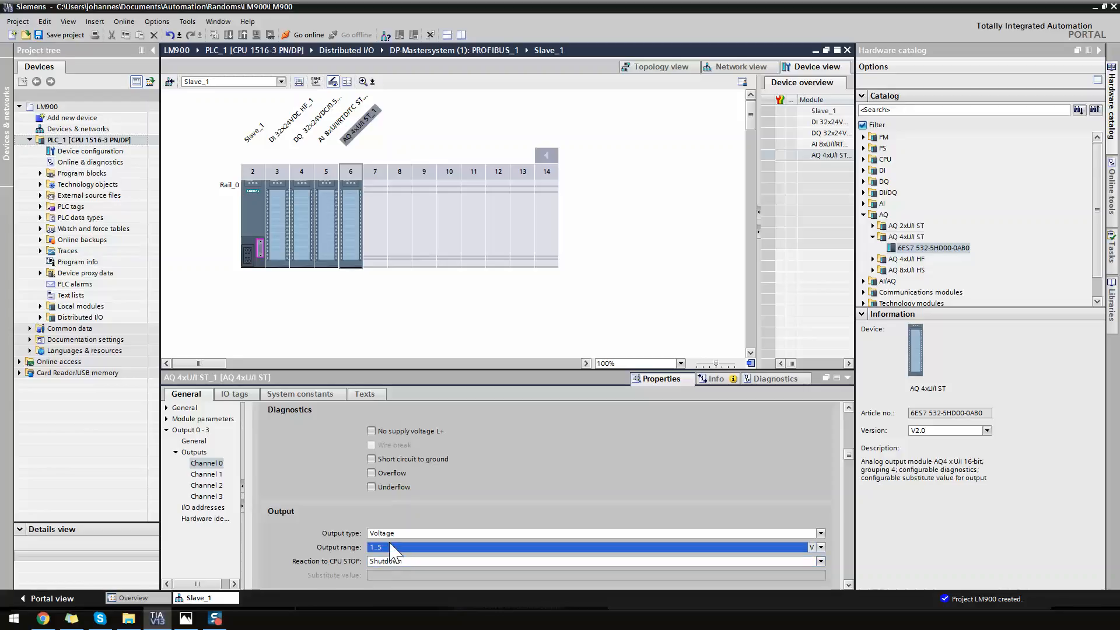
left_click(412, 312)
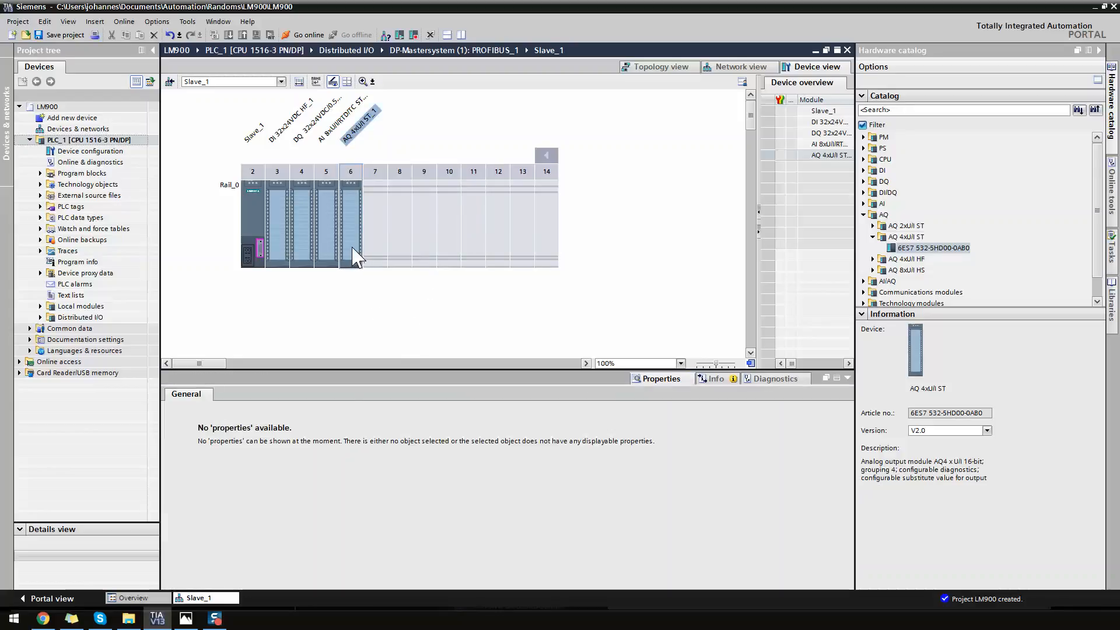
- Switch to Photos and examine the pictures of the LM-900 level control system and its wiring
key("alt+Tab")
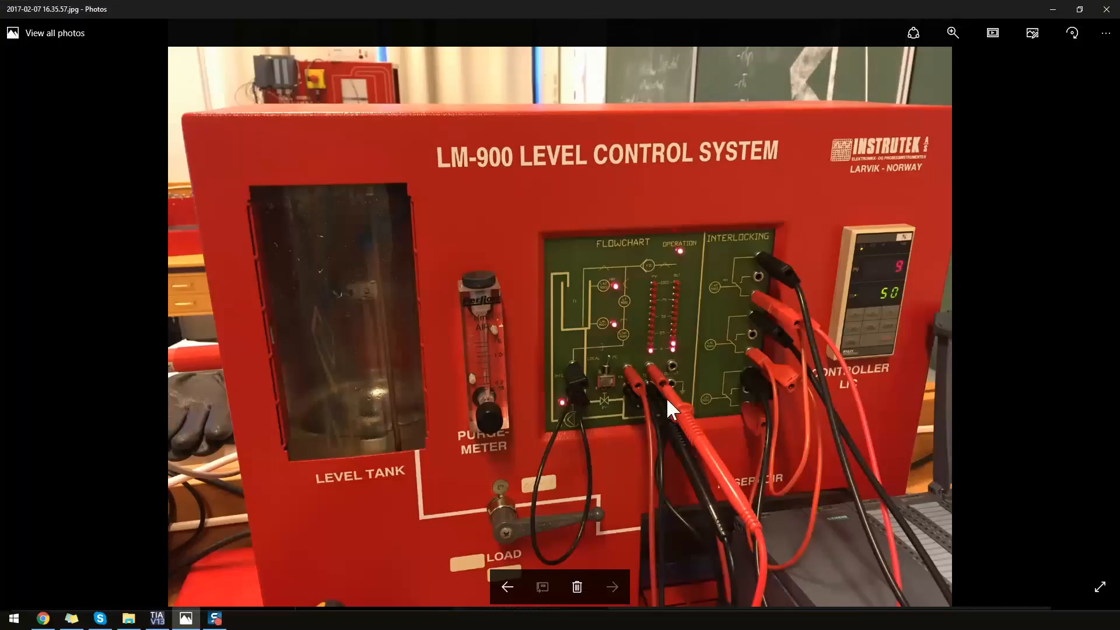
left_click(506, 586)
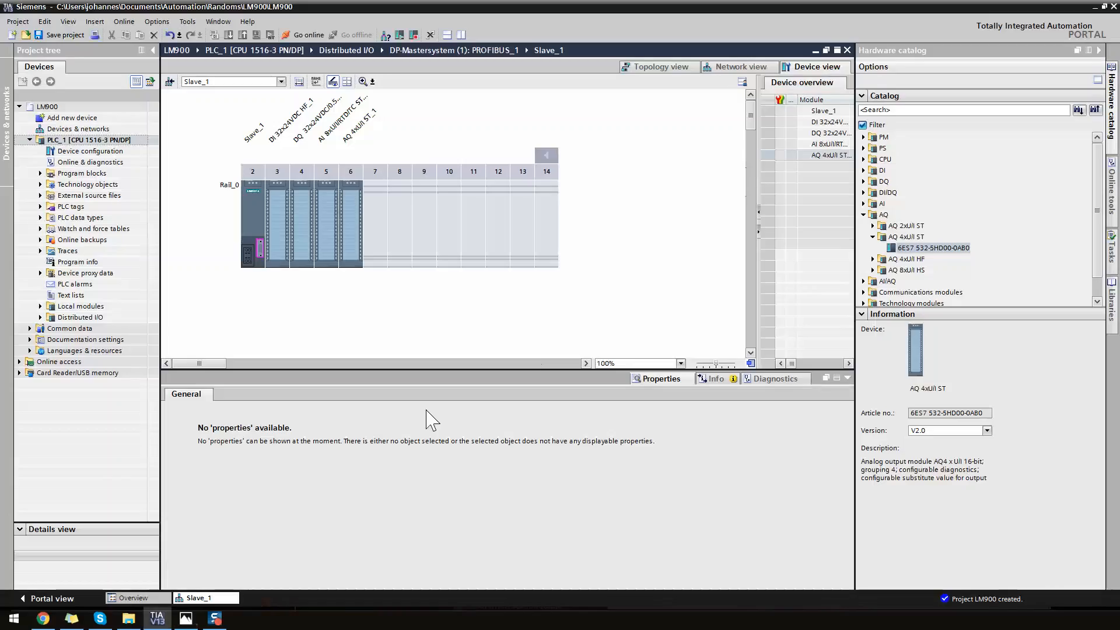
- Back in TIA Portal, review the measurement types available for channel 0 of the analog input module in slot 5
left_click(320, 257)
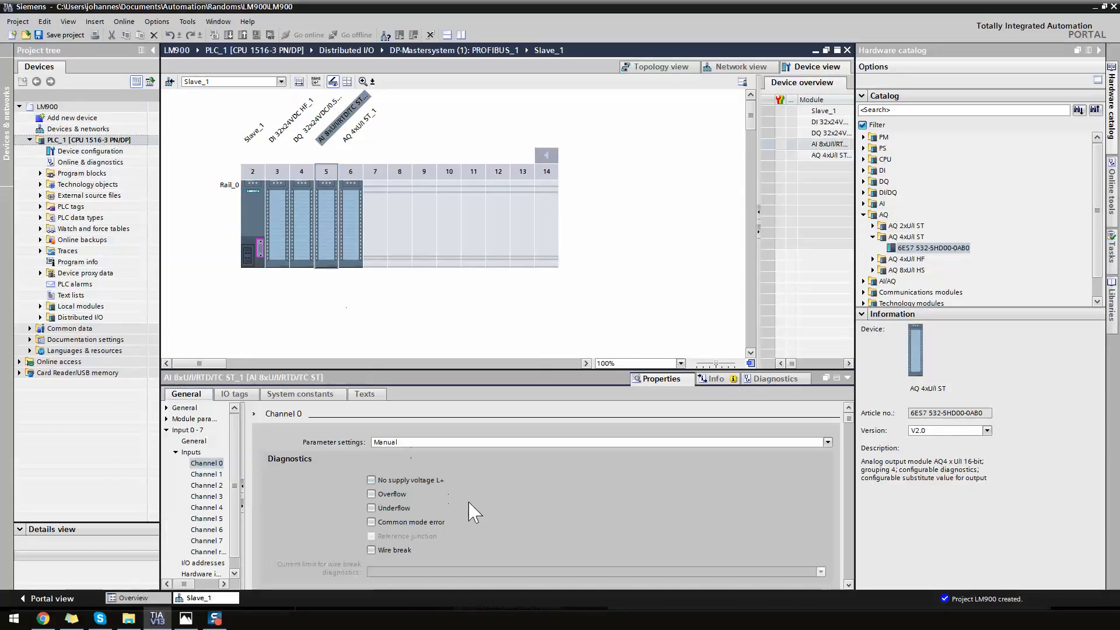
scroll(805, 524, "down", 3)
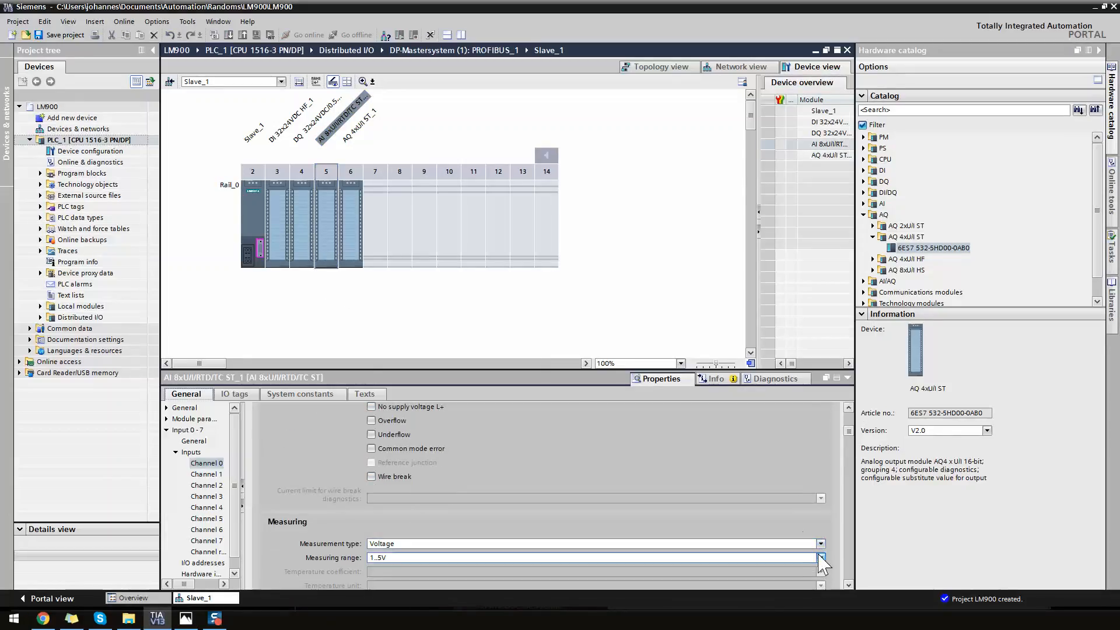
left_click(821, 543)
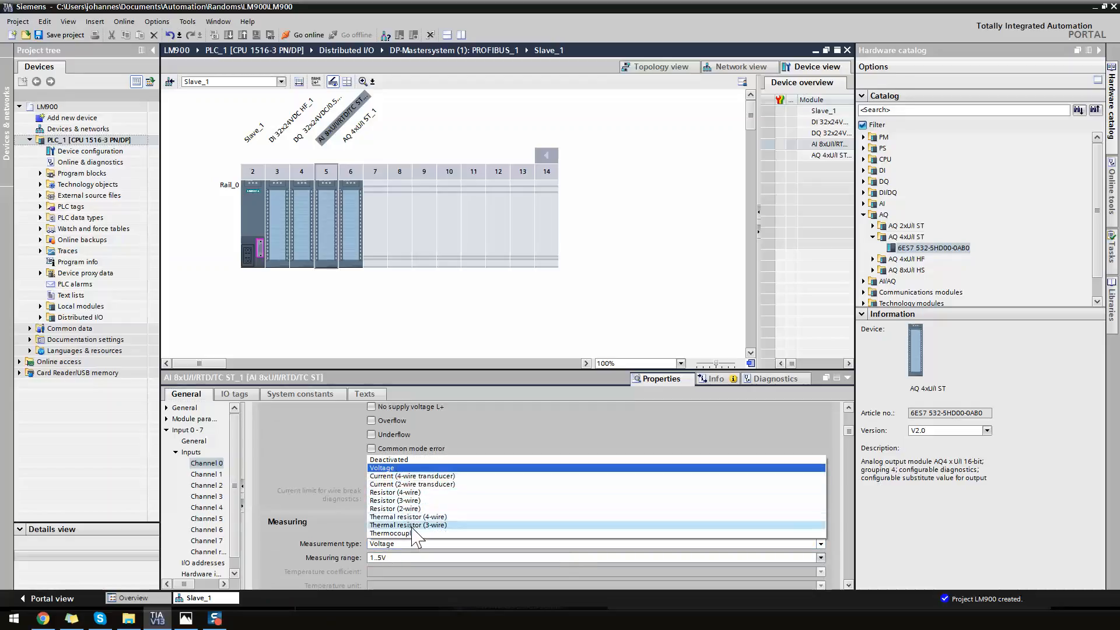
left_click(291, 437)
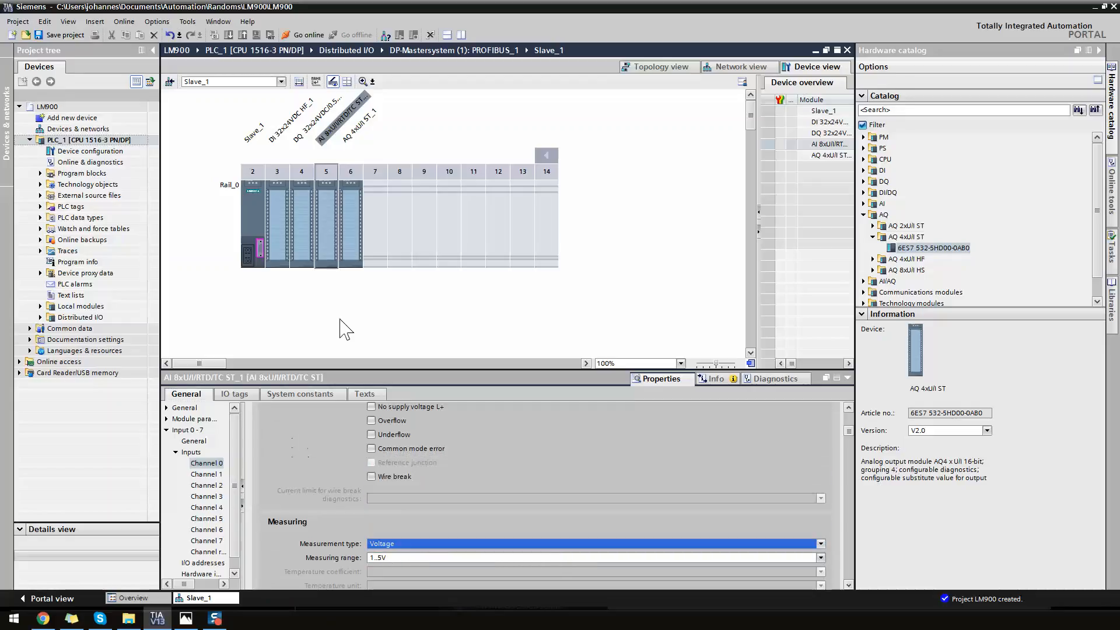
- Review the output types available for channel 0 of the analog output module in slot 6
left_click(351, 228)
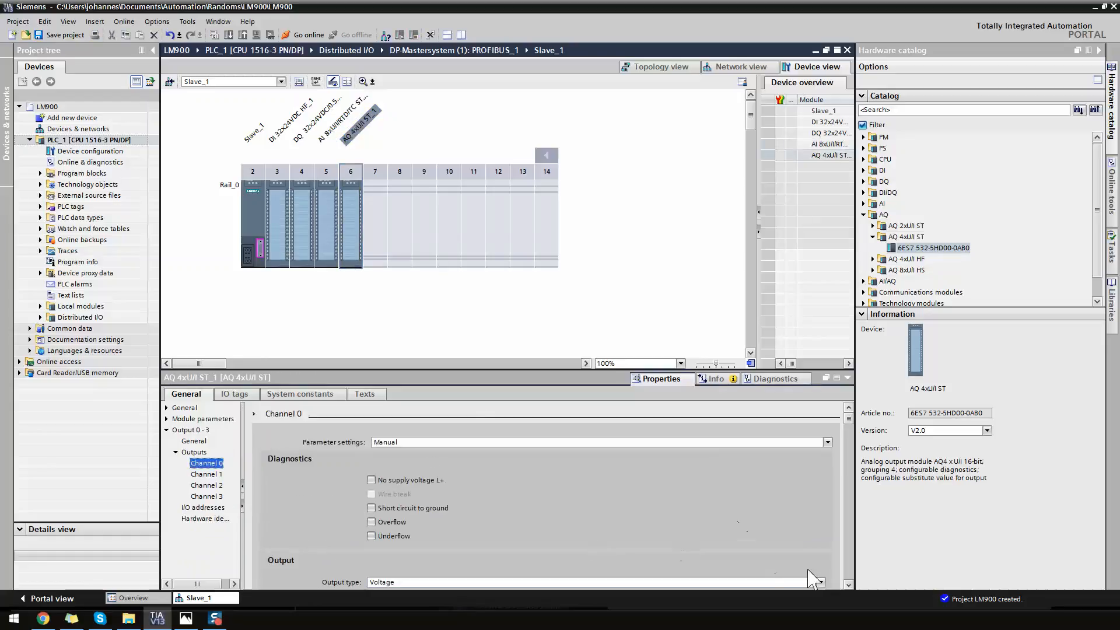
left_click(820, 582)
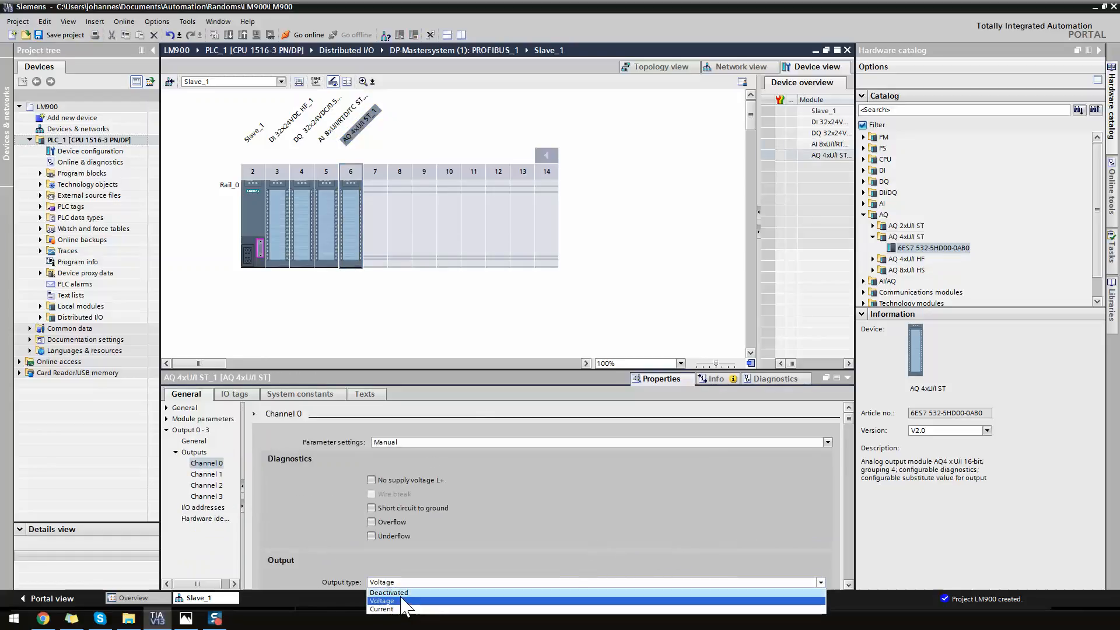
left_click(297, 502)
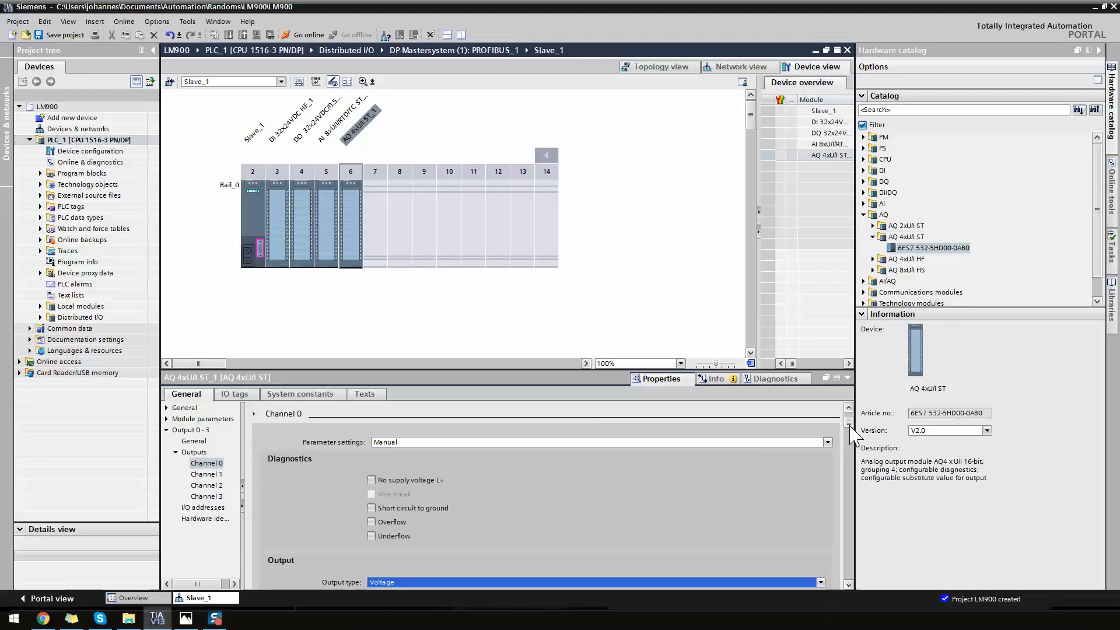
left_click_drag(849, 423, 855, 452)
left_click(373, 303)
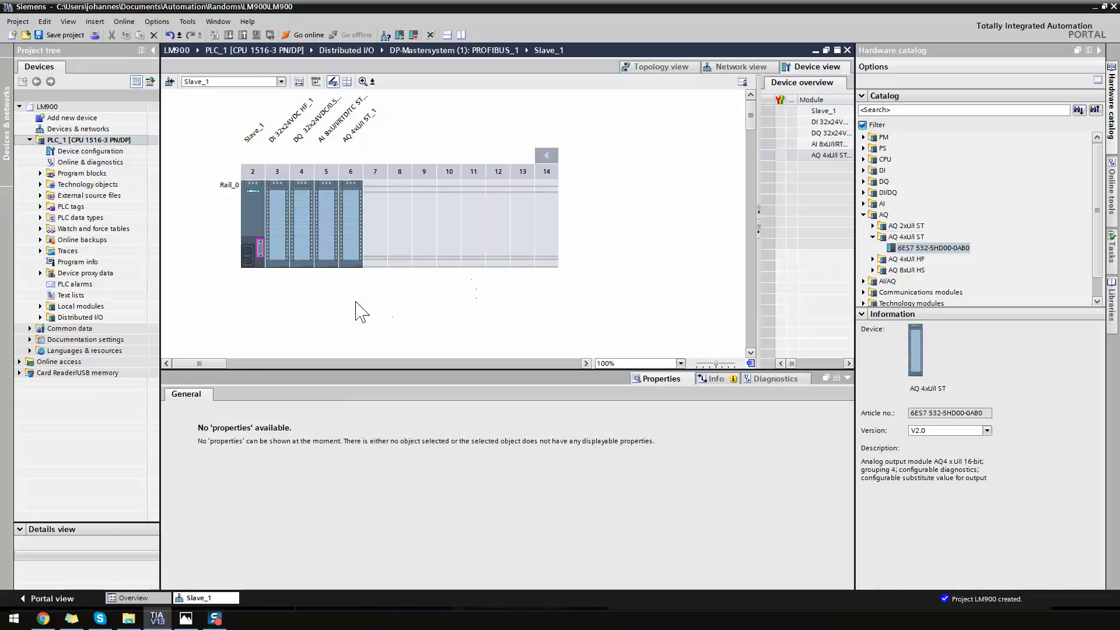
- Show all PLC tags of PLC_1 to check the tags defined for the analog channels
left_click(40, 206)
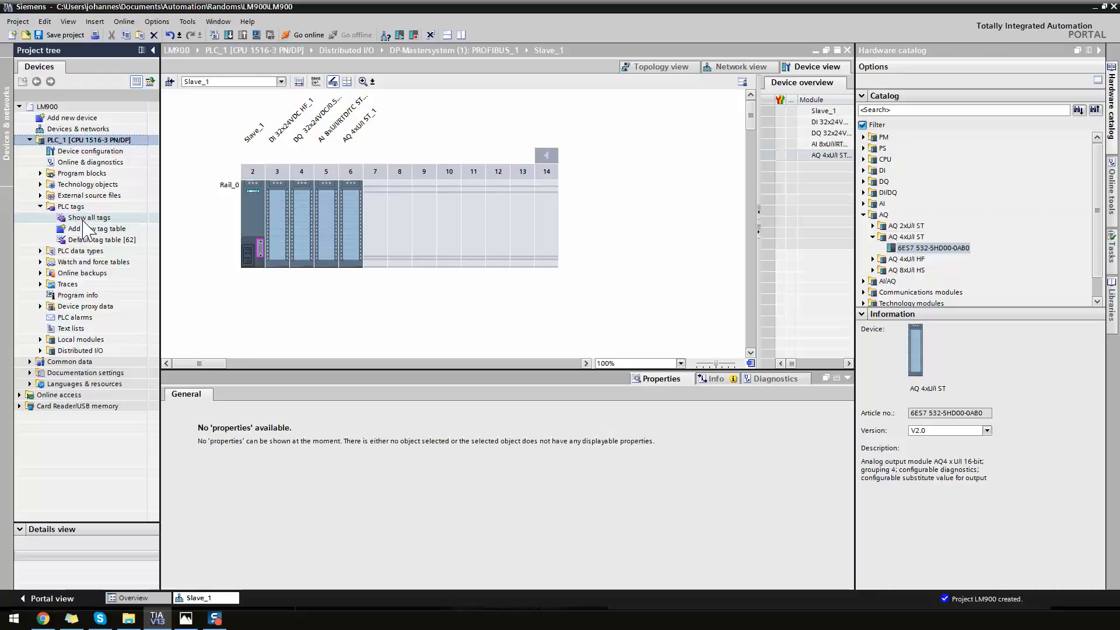
left_click(83, 219)
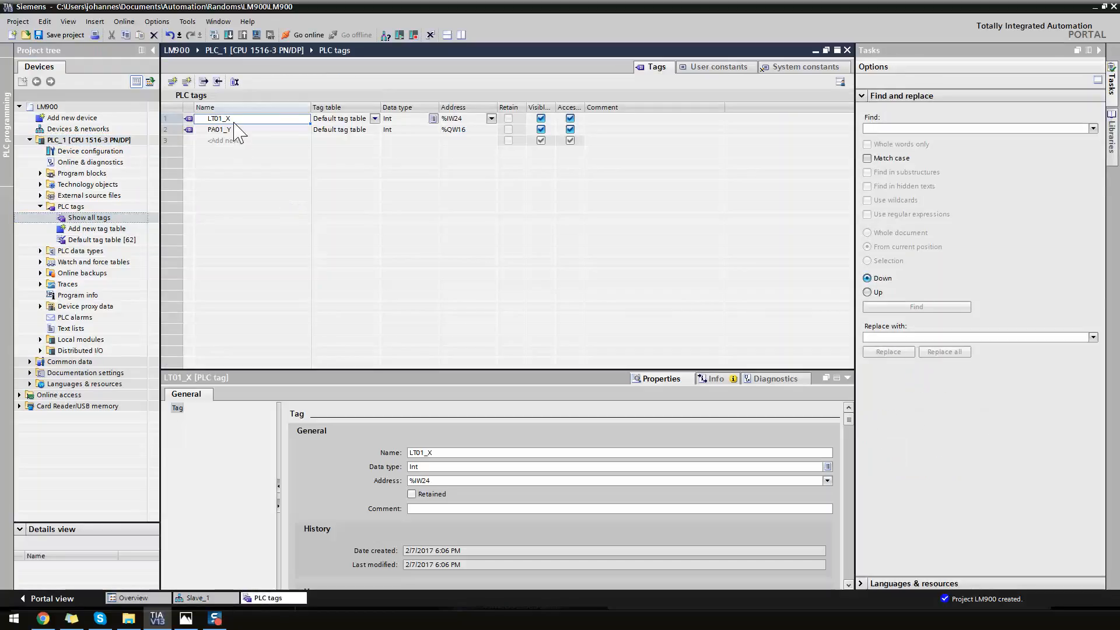